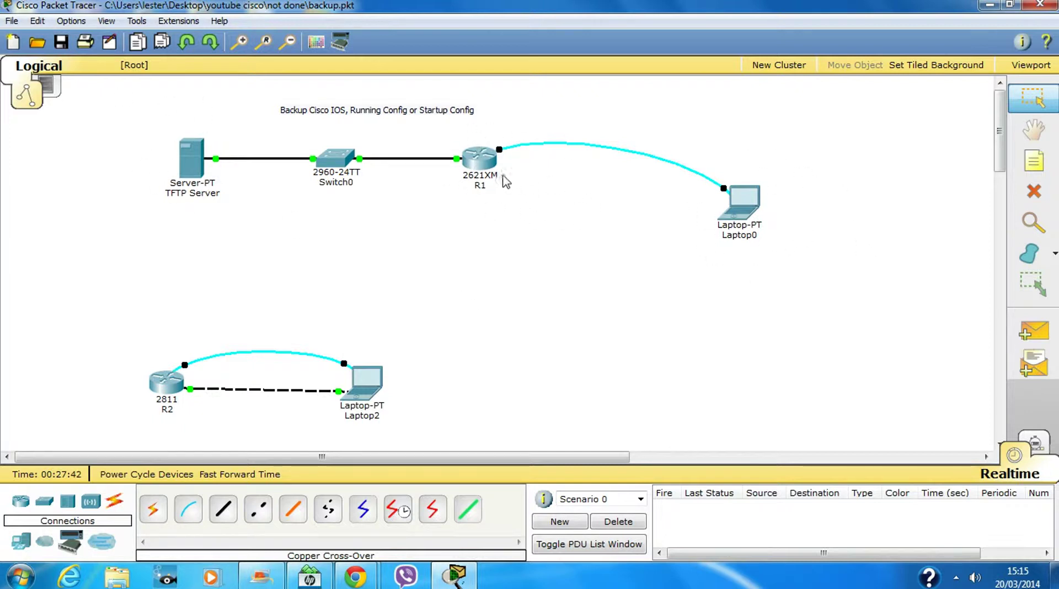
left_click(751, 208)
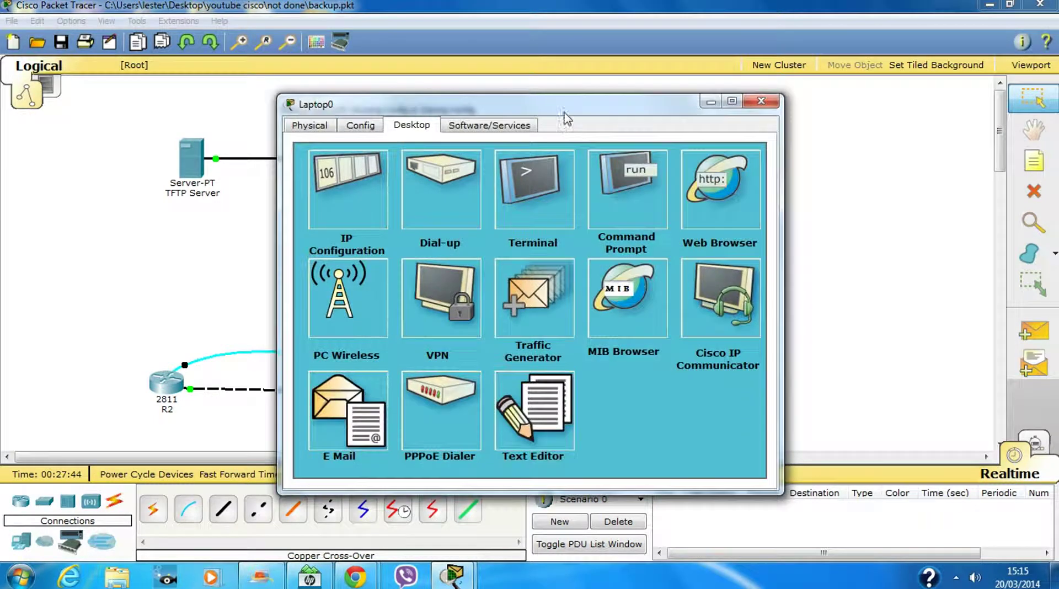
left_click_drag(568, 111, 716, 119)
left_click(911, 104)
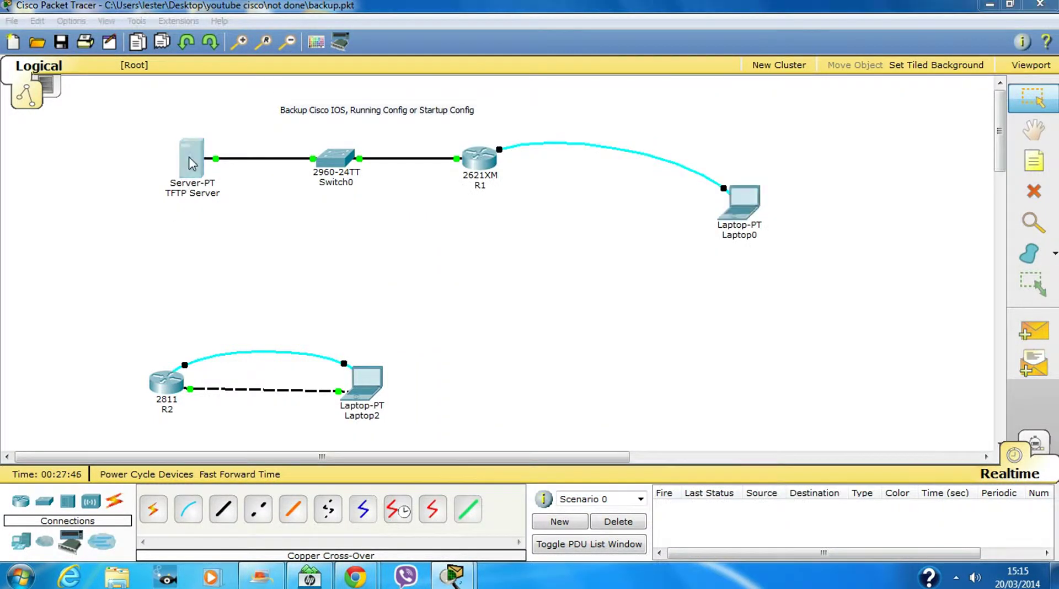
Check the TFTP service setting and the FastEthernet0 IP configuration on the TFTP Server
left_click(196, 160)
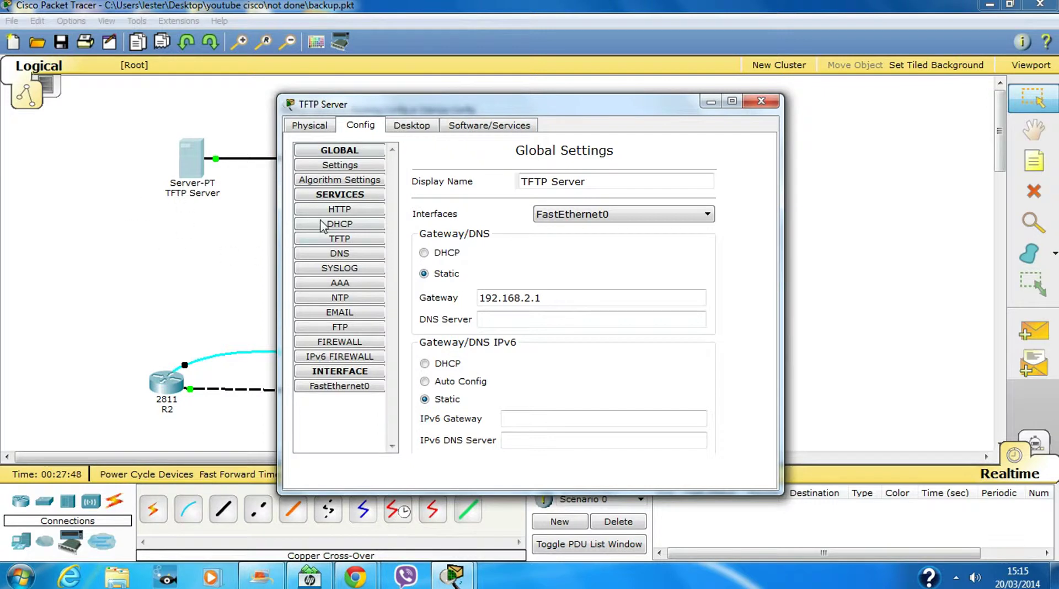
left_click(345, 240)
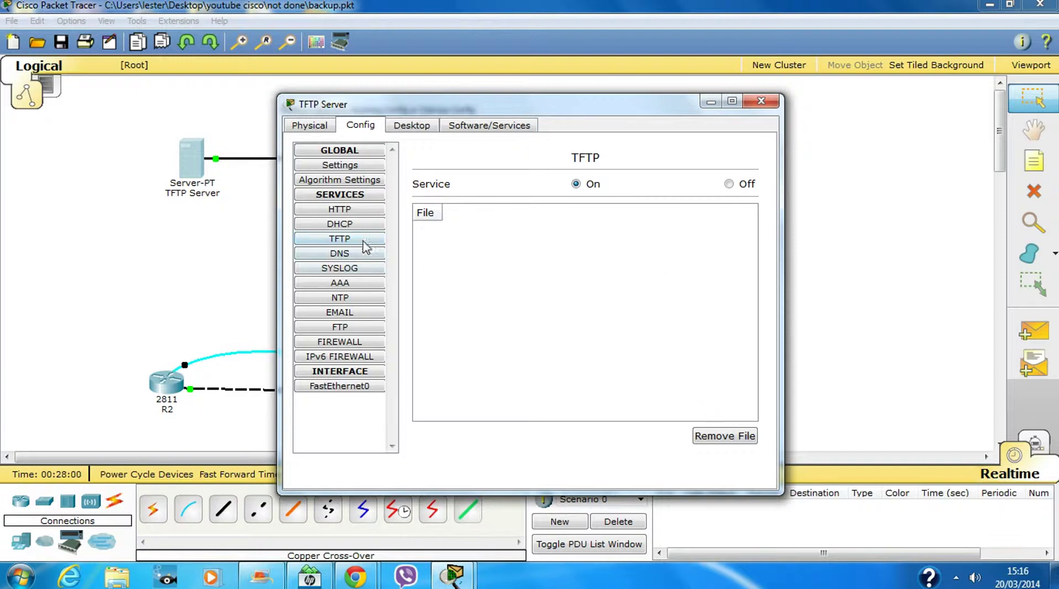
left_click(412, 126)
left_click(354, 179)
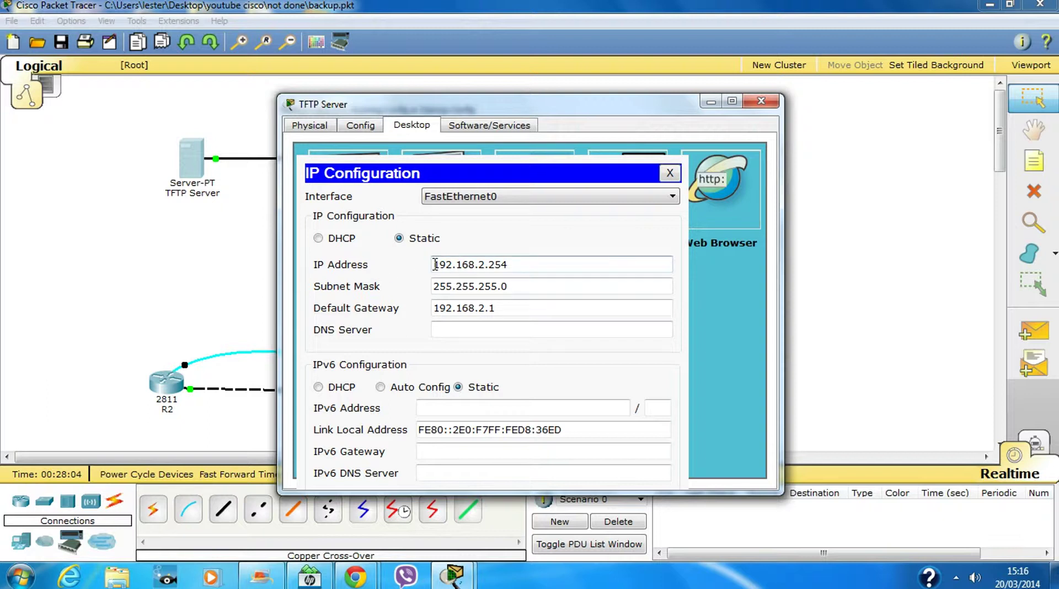
left_click(761, 103)
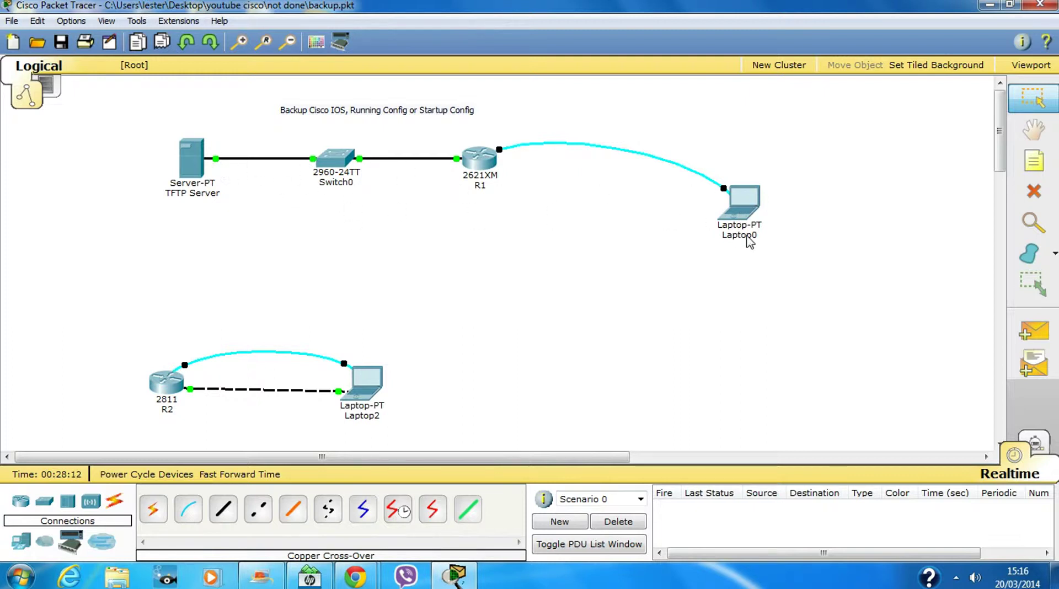
Open Laptop0's terminal with the default port settings, bring up the R1 console prompt, and close the laptop window
left_click(743, 210)
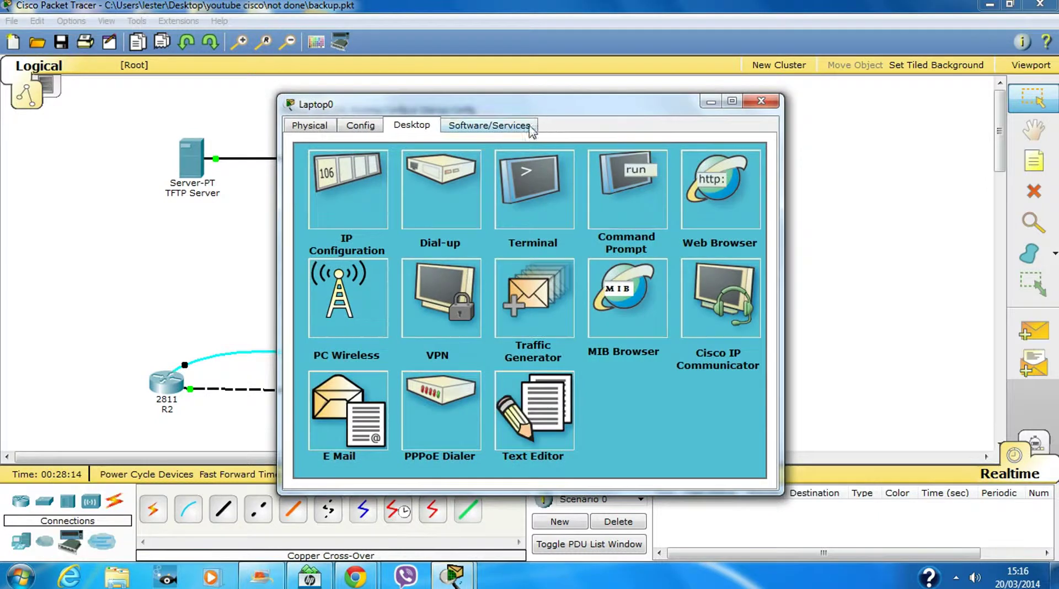
left_click_drag(634, 110, 725, 106)
left_click(640, 180)
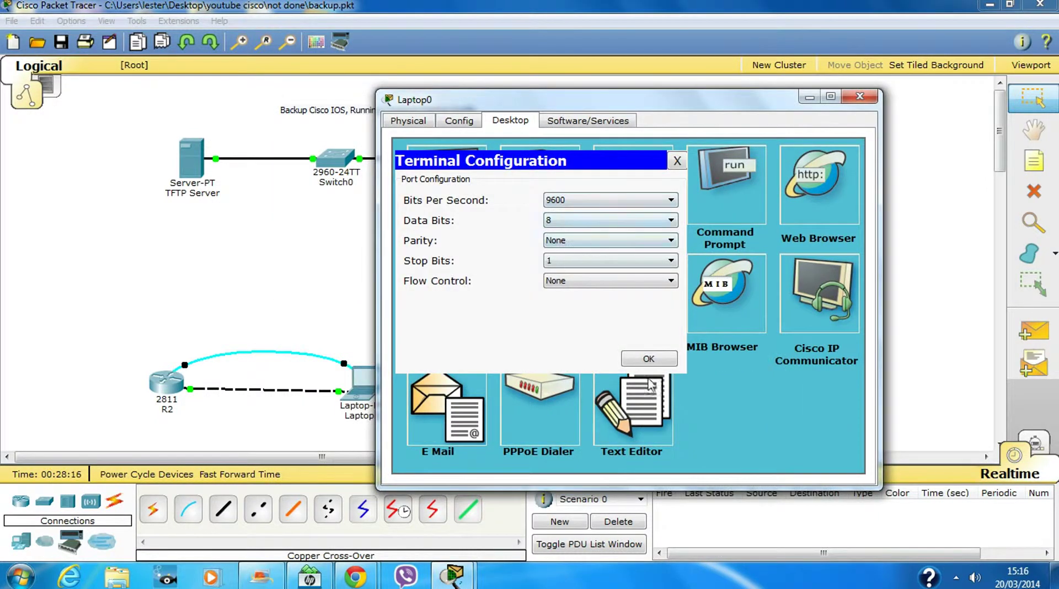
left_click(649, 359)
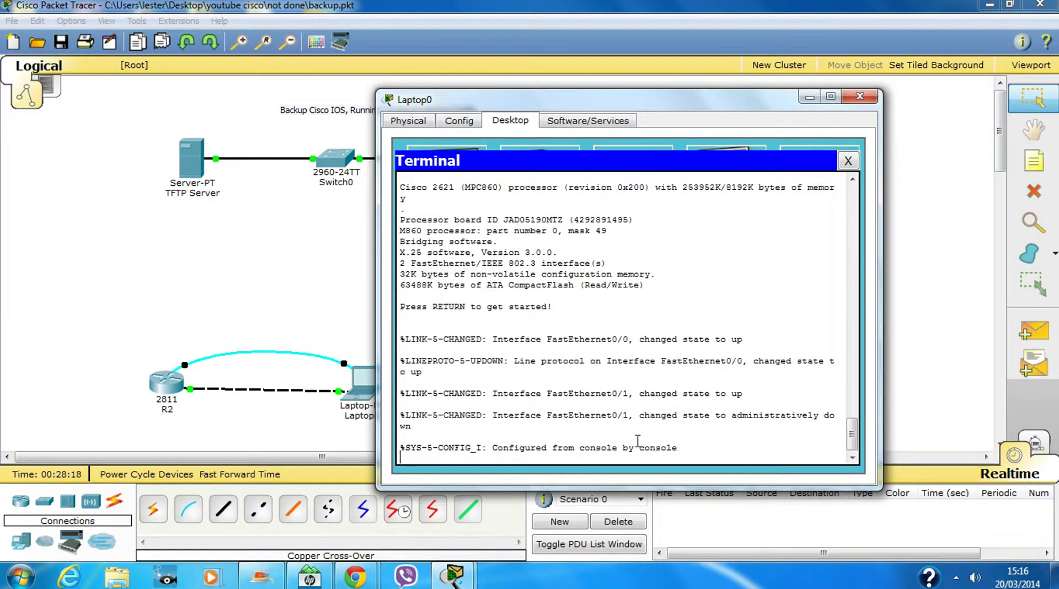
key("Return")
key("Return")
key("Return")
key("Return")
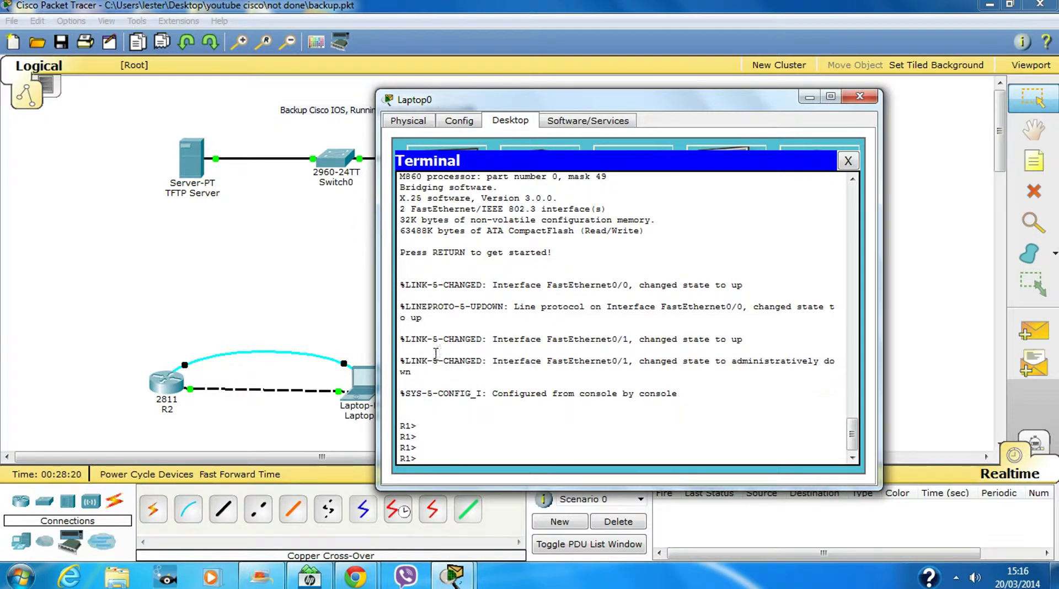
left_click_drag(632, 110, 711, 94)
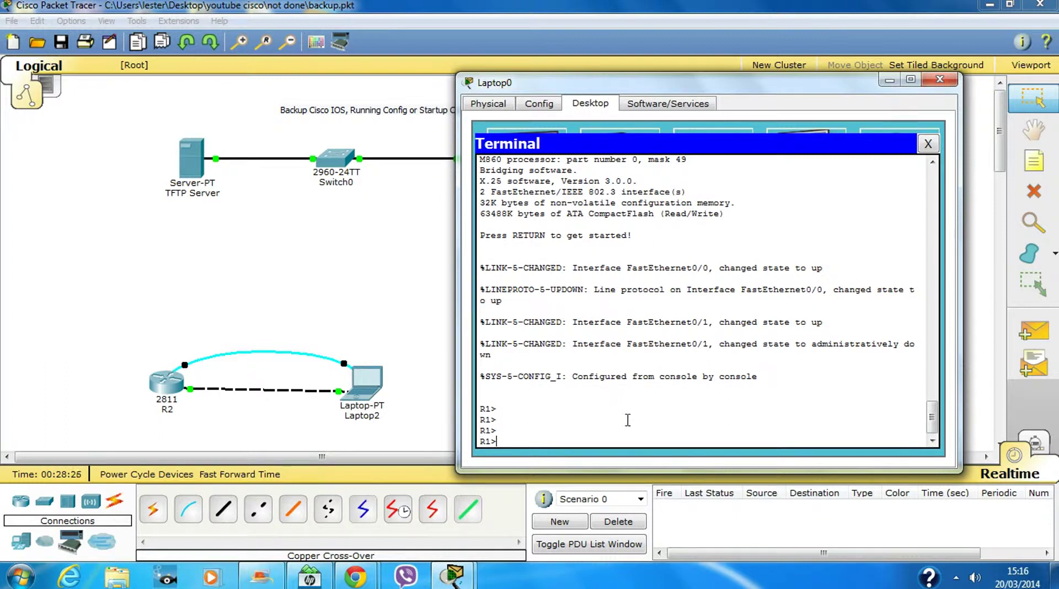
left_click(940, 81)
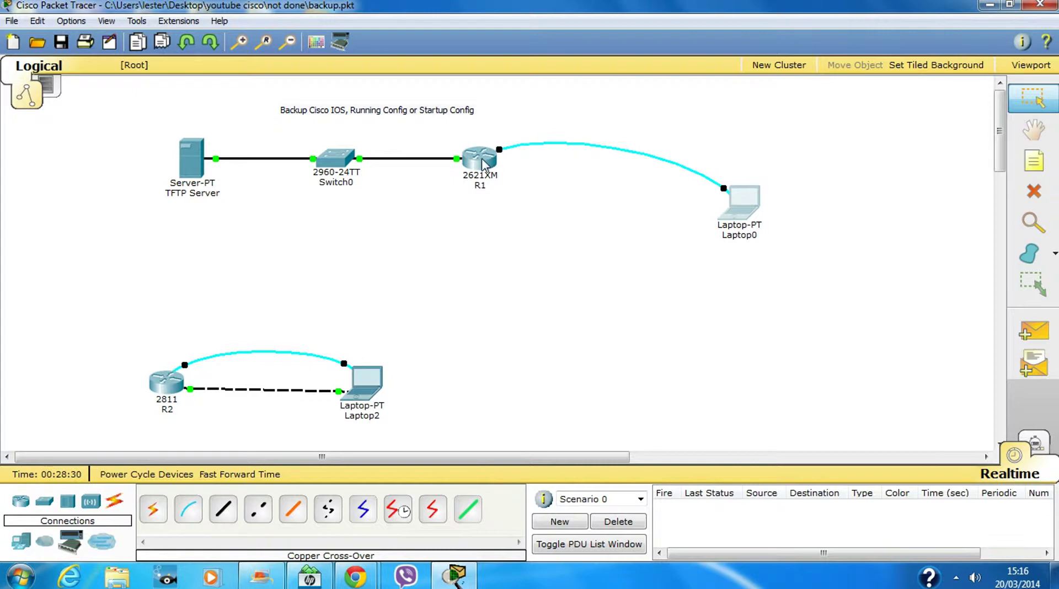
left_click(479, 113)
left_click_drag(563, 113, 694, 84)
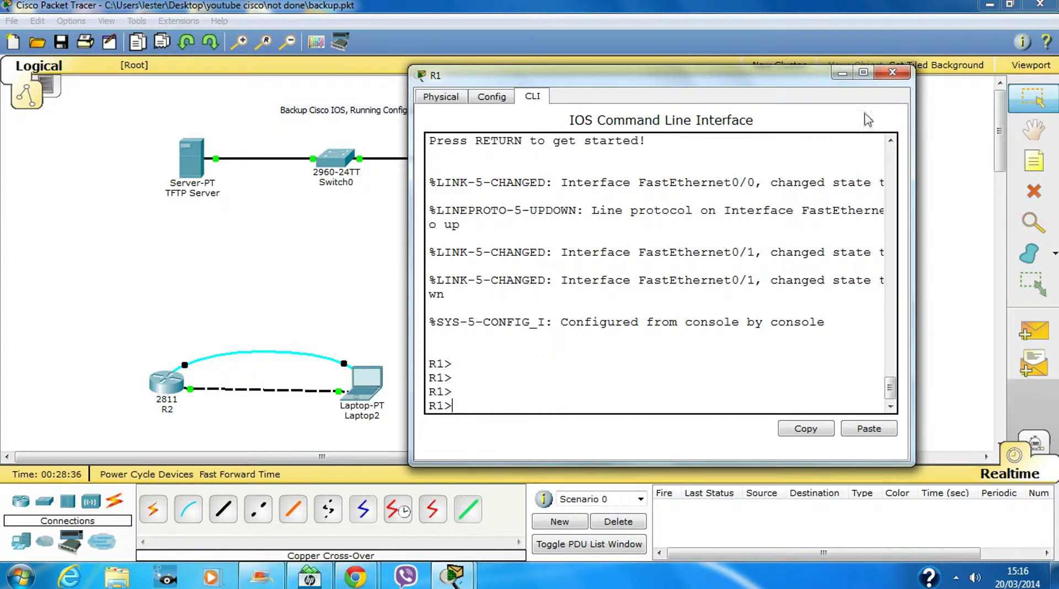
left_click(863, 73)
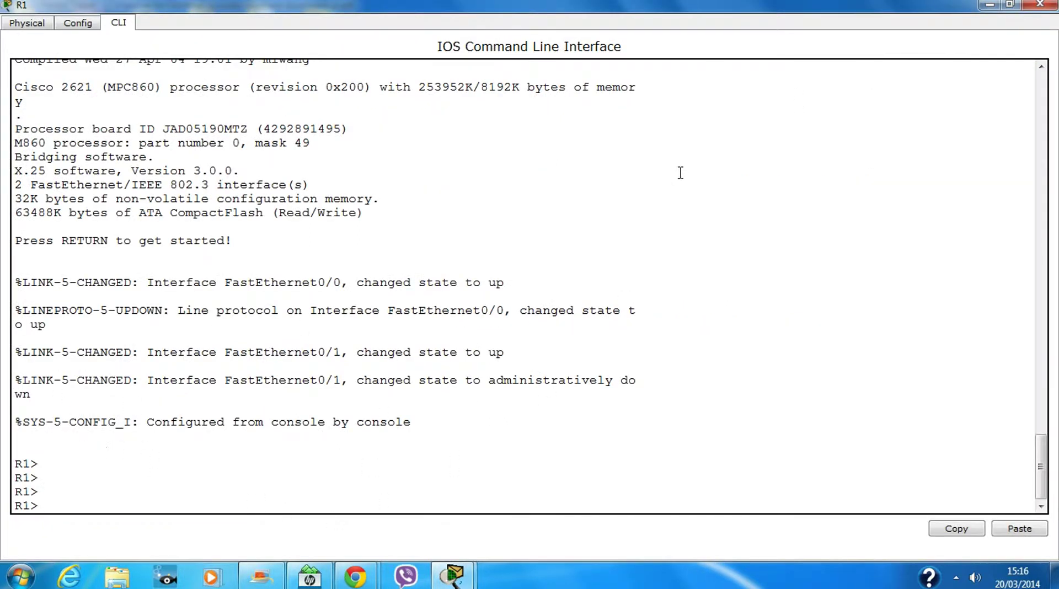
left_click(992, 5)
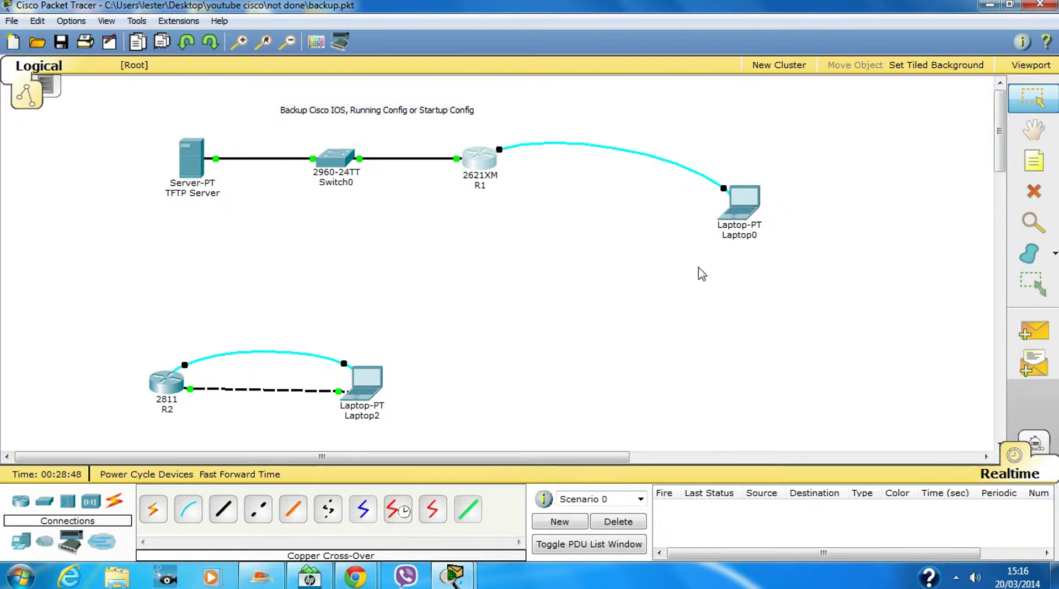
Open R1's command line interface at full size and enter privileged EXEC mode with en
left_click(478, 165)
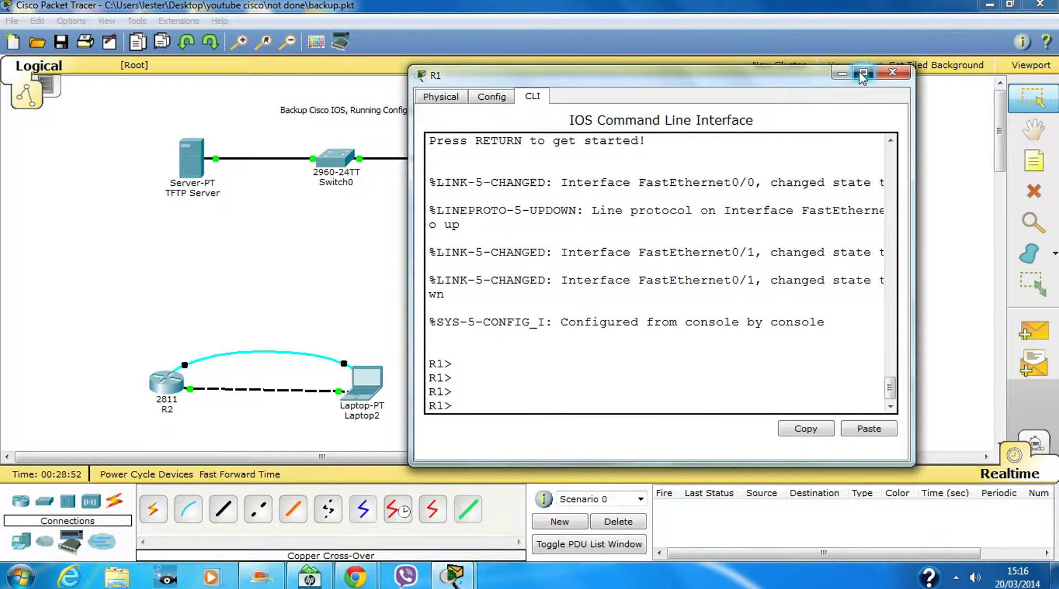
left_click(862, 73)
type("e")
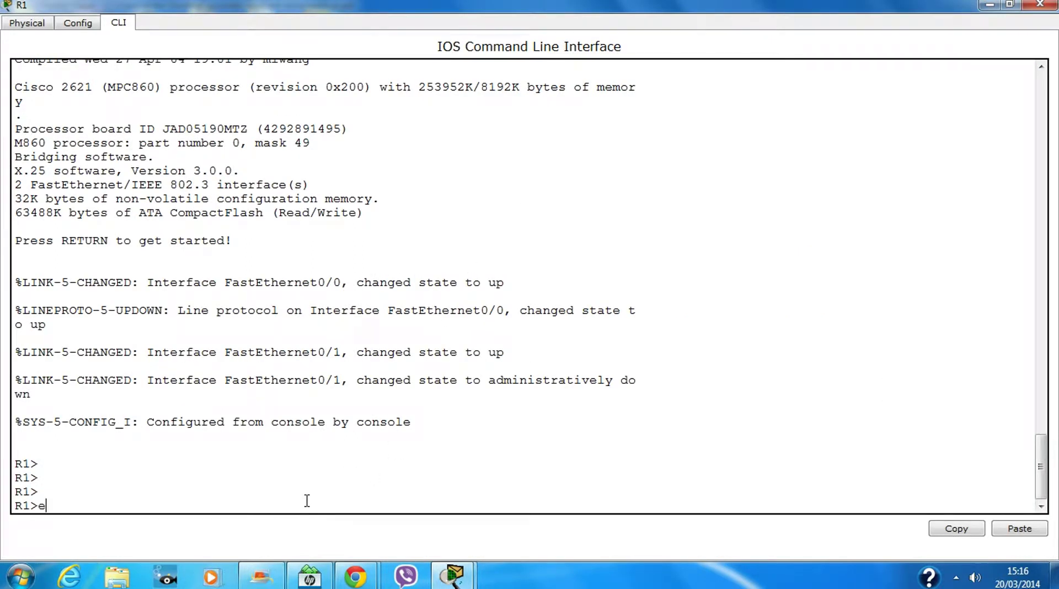
type("n")
key("Return")
key("Return")
key("Return")
key("Return")
key("Return")
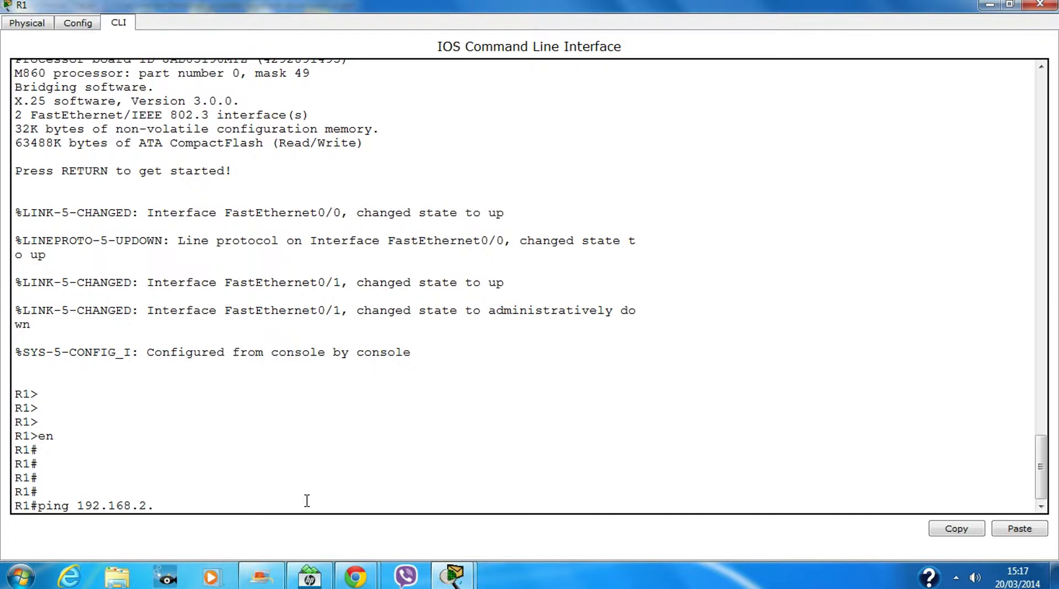
Ping the TFTP server at 192.168.2.254 from R1
type("4")
key("Return")
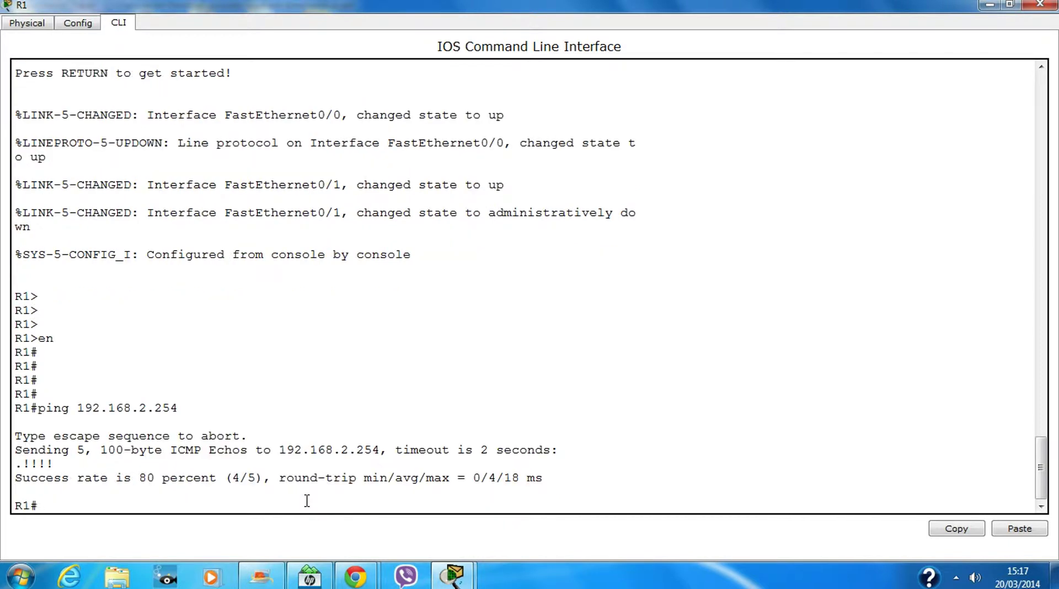
key("Return")
key("Return")
key("Return")
key("Return")
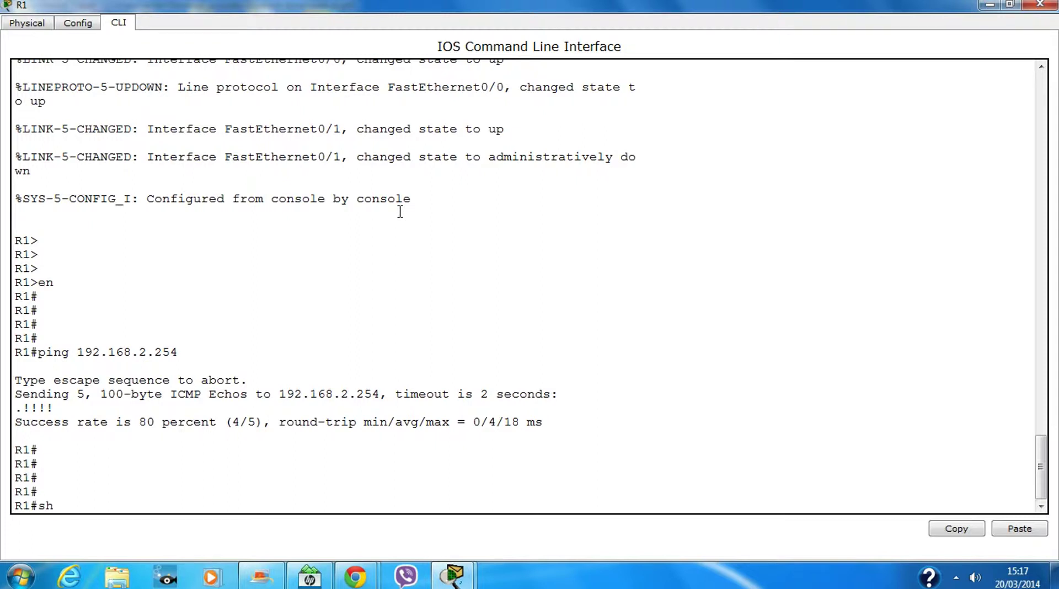
List R1's flash contents with sh flash: and copy the IOS image file name c2600-i-mz.122-28.bin
type("sh fl")
key("Tab")
key("Return")
key("Return")
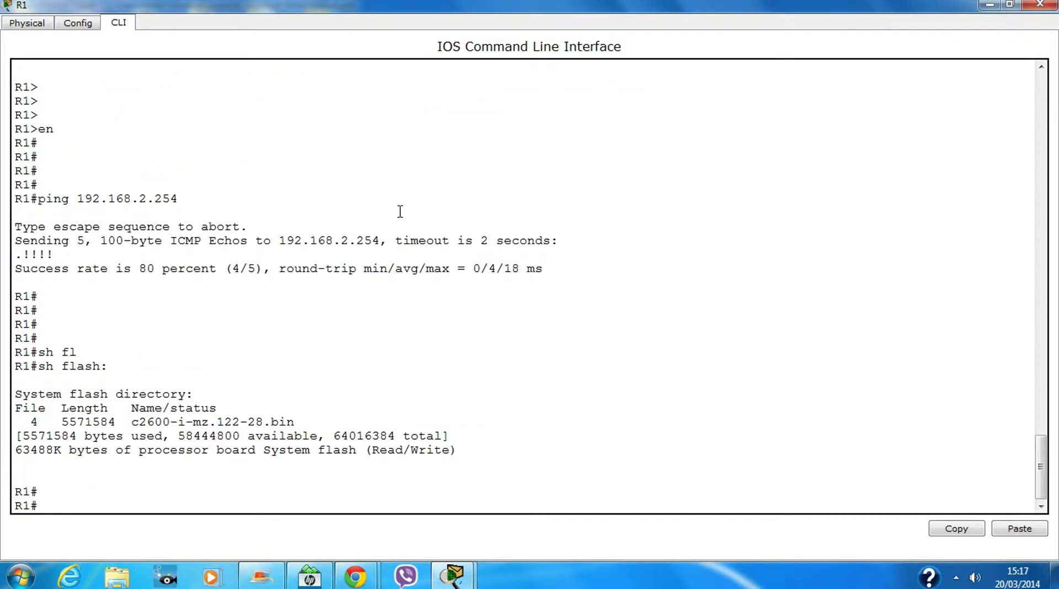
left_click_drag(134, 423, 307, 422)
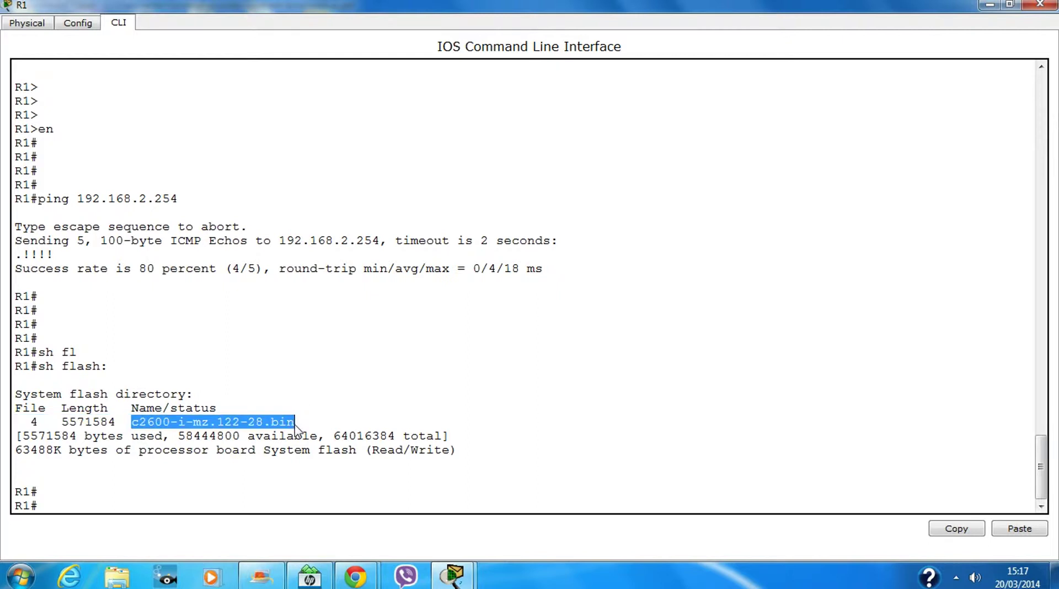
right_click(230, 419)
left_click(268, 431)
left_click(128, 506)
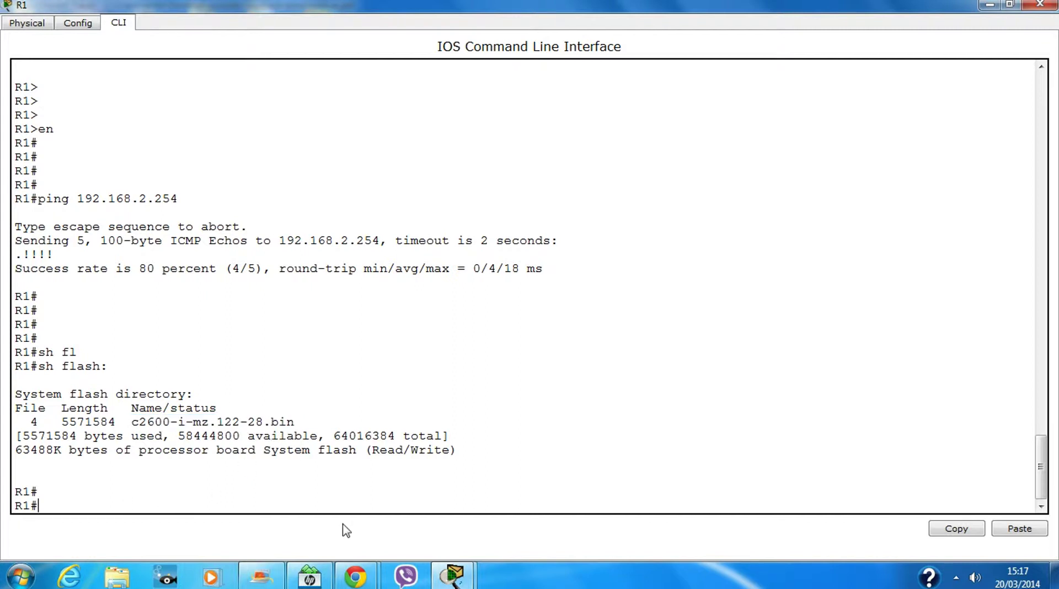
Start the IOS backup on R1 with the command copy flash: tftp:
key("Tab")
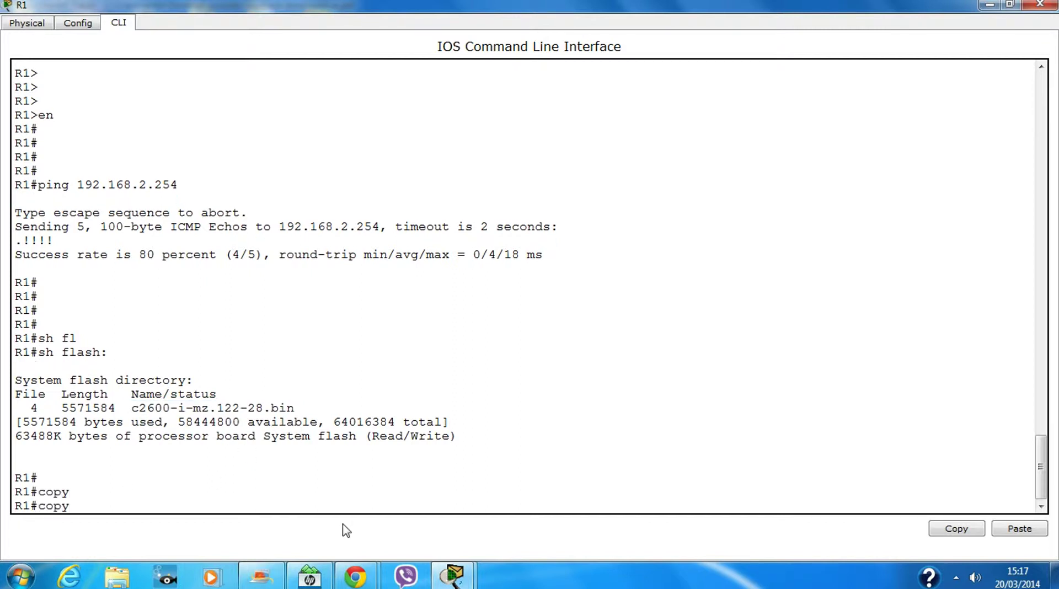
type("fl")
key("Tab")
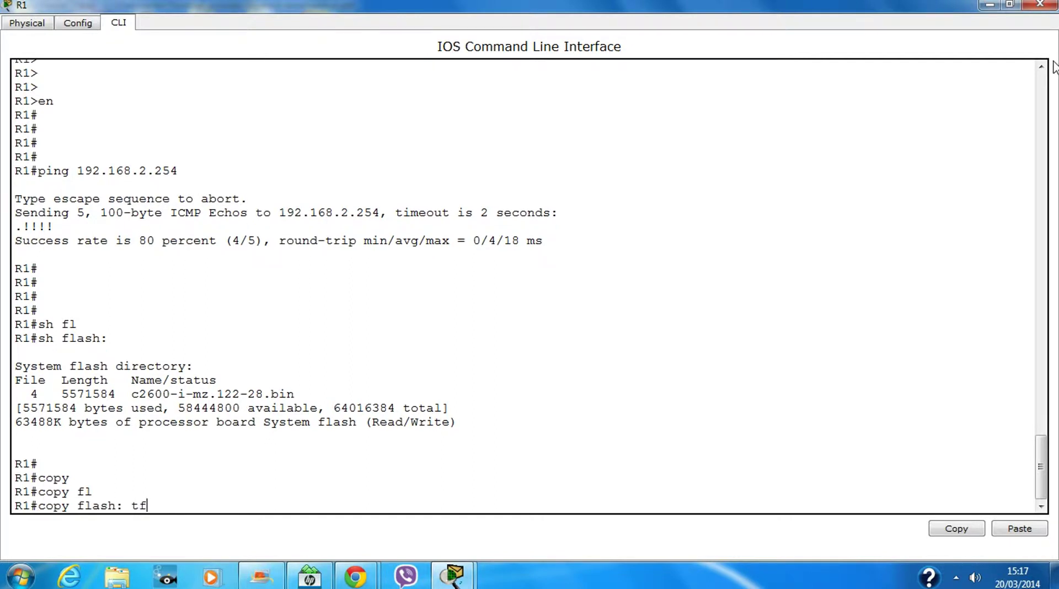
type("tf")
key("Tab")
key("Return")
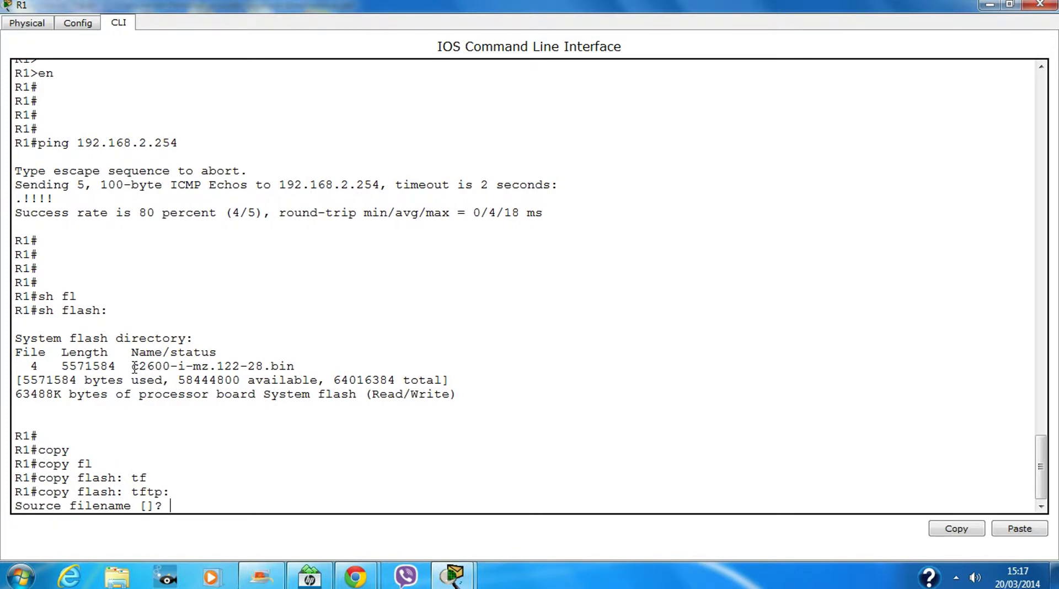
Supply c2600-i-mz.122-28.bin as the source filename and 192.168.2.254 as the remote host
left_click_drag(134, 366, 297, 365)
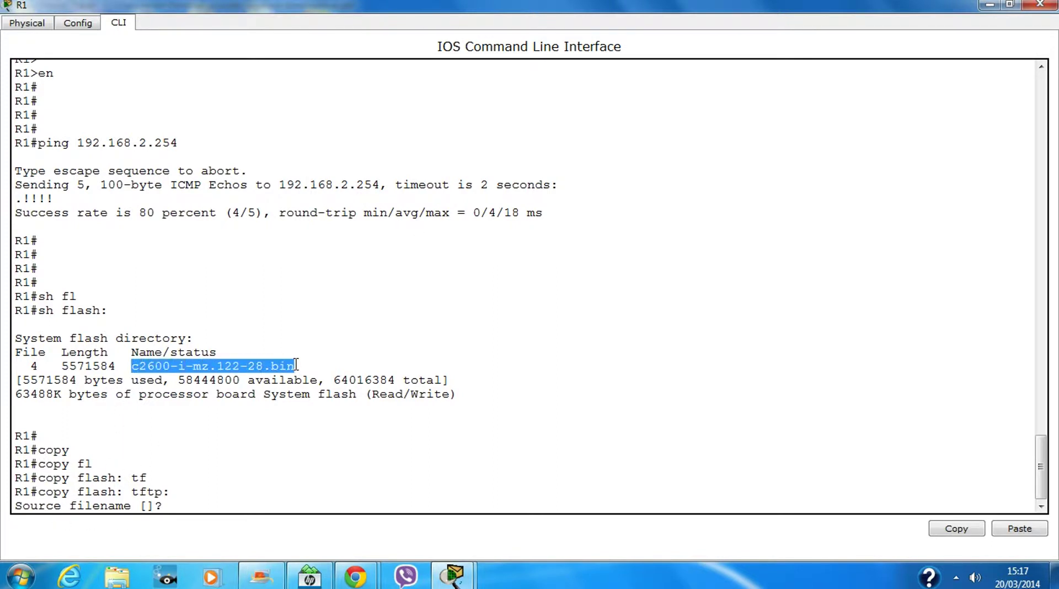
right_click(217, 375)
left_click(248, 380)
right_click(196, 503)
left_click(243, 532)
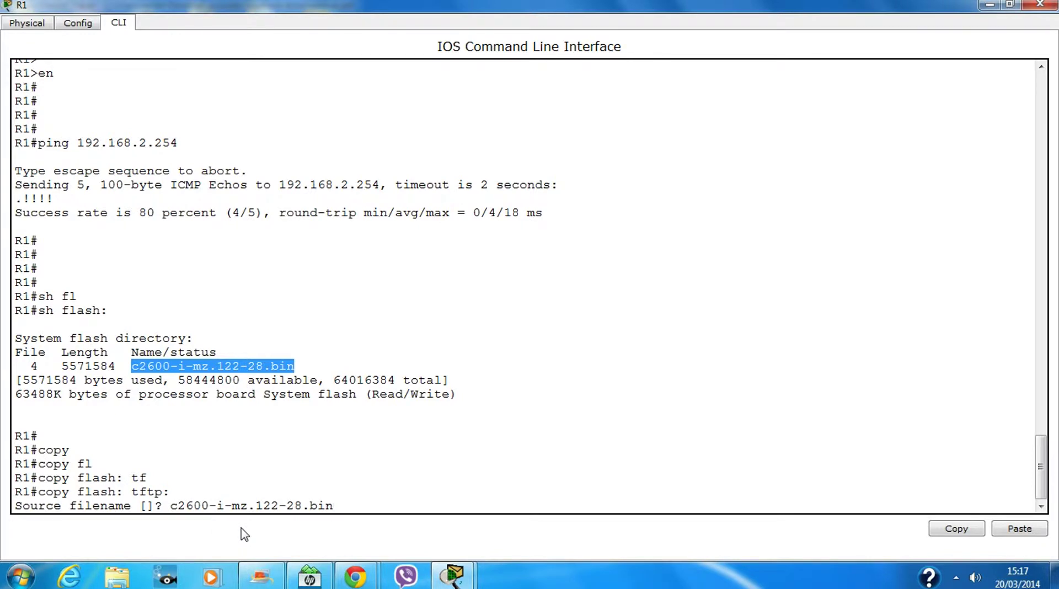
key("Return")
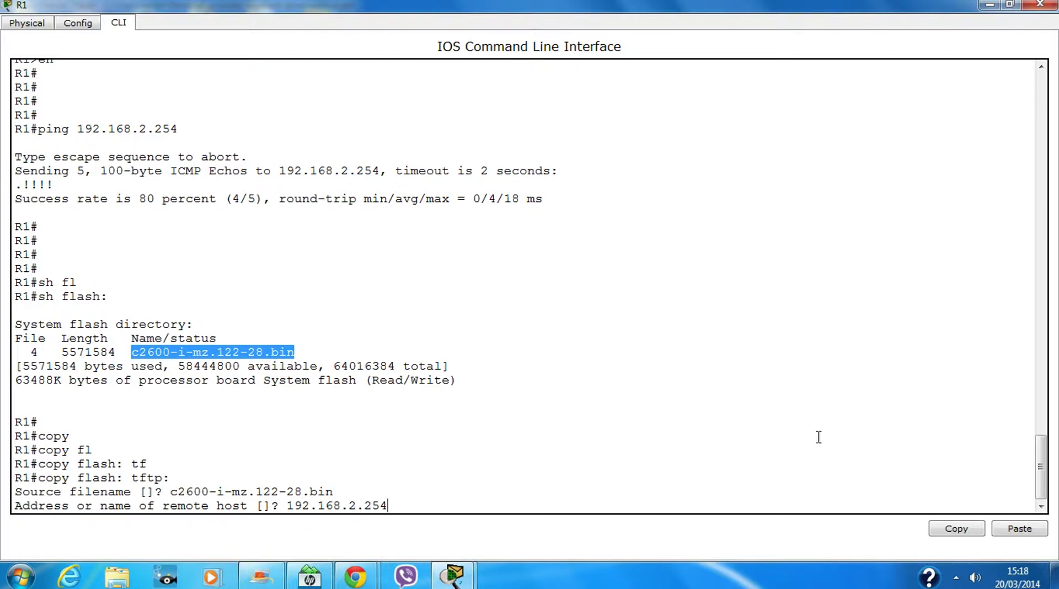
key("Return")
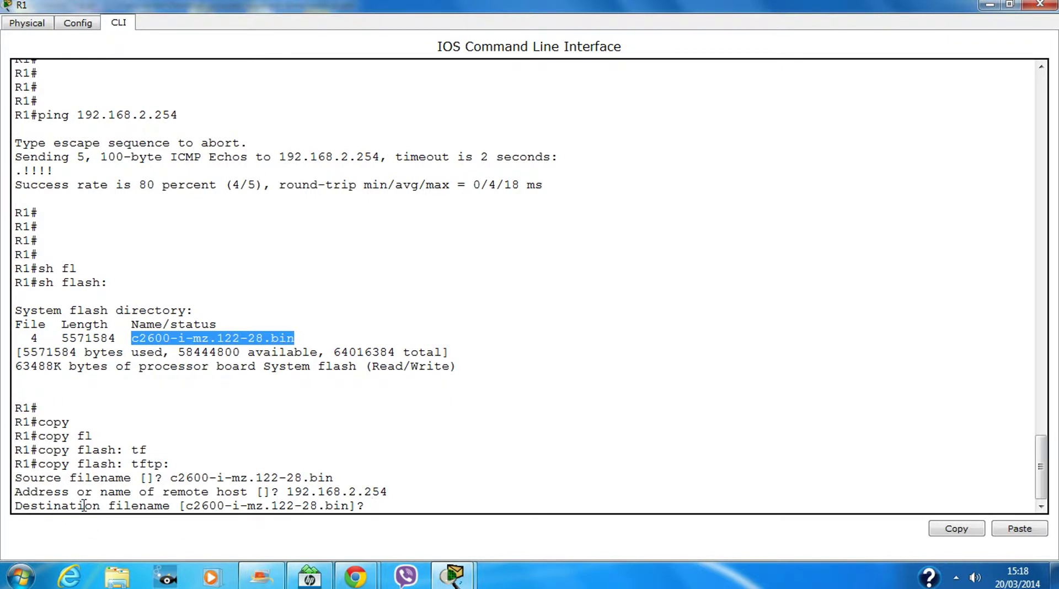
left_click_drag(185, 508, 349, 507)
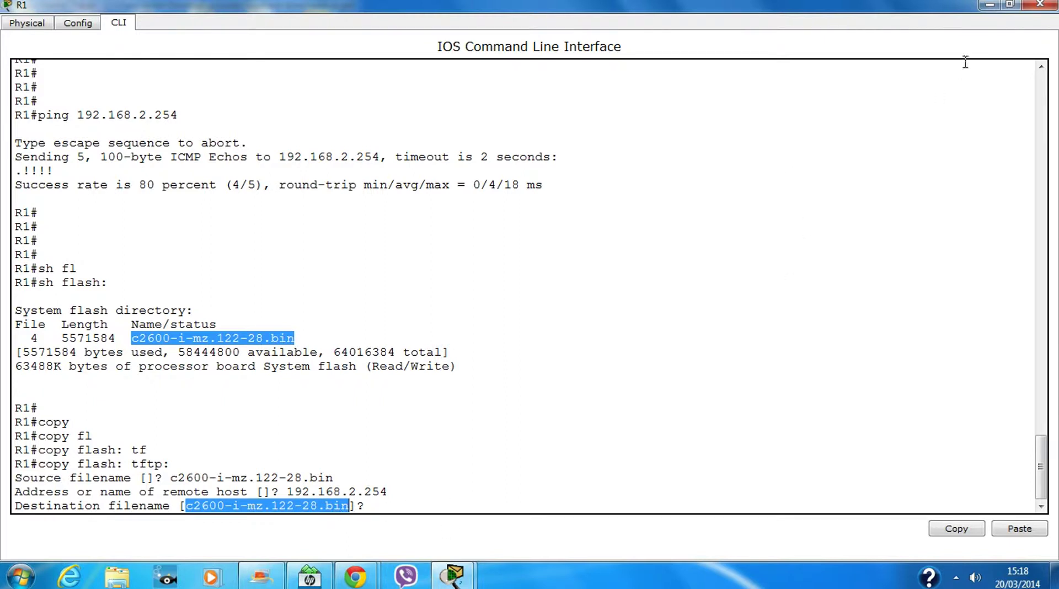
Check the TFTP Server's stored TFTP file list, and return to R1's pending destination filename prompt
left_click(989, 5)
left_click(196, 161)
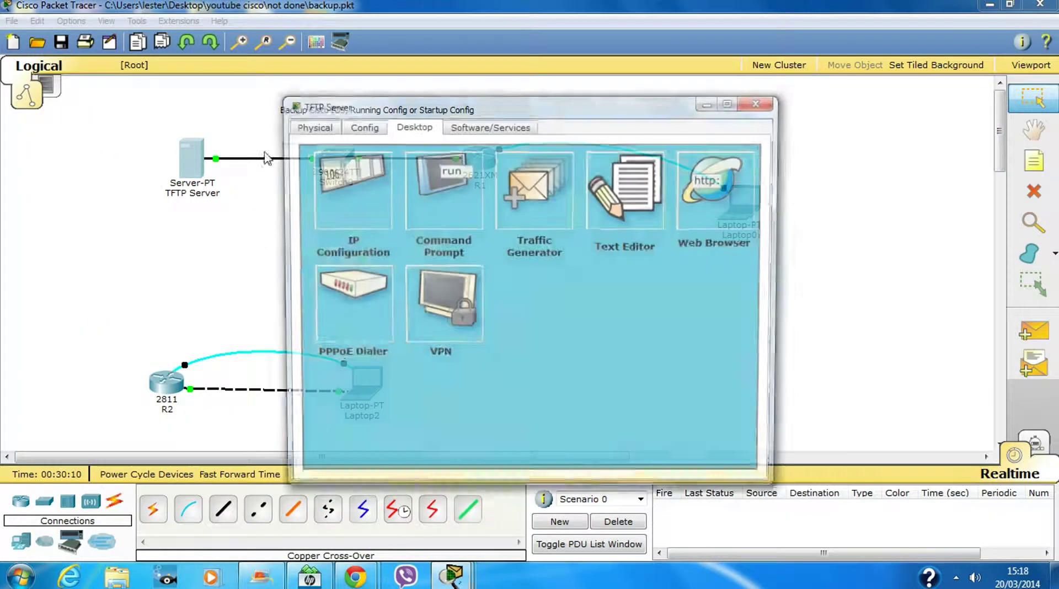
left_click(359, 125)
left_click(347, 240)
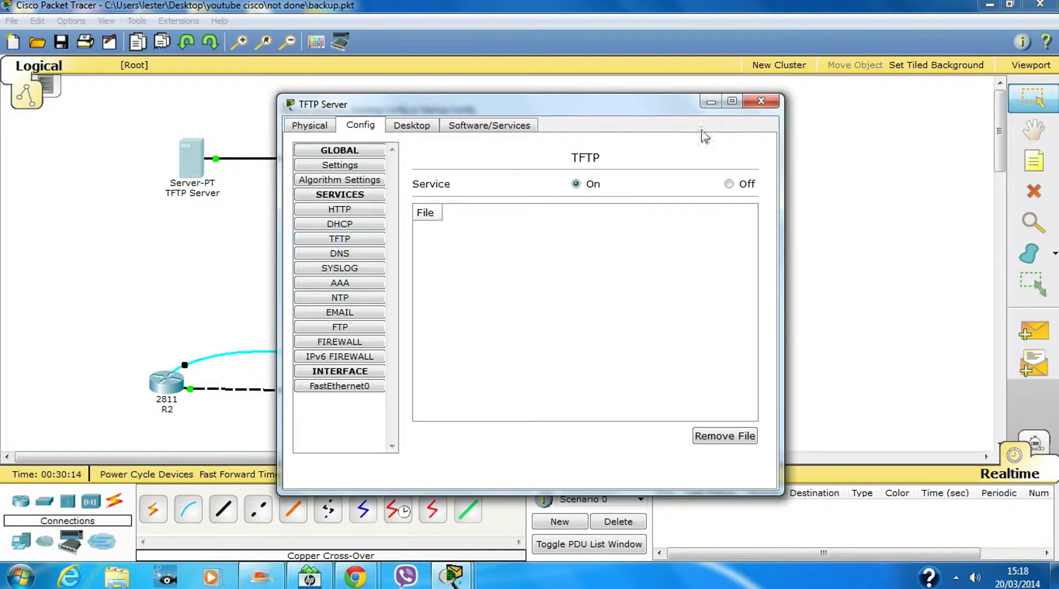
left_click(761, 101)
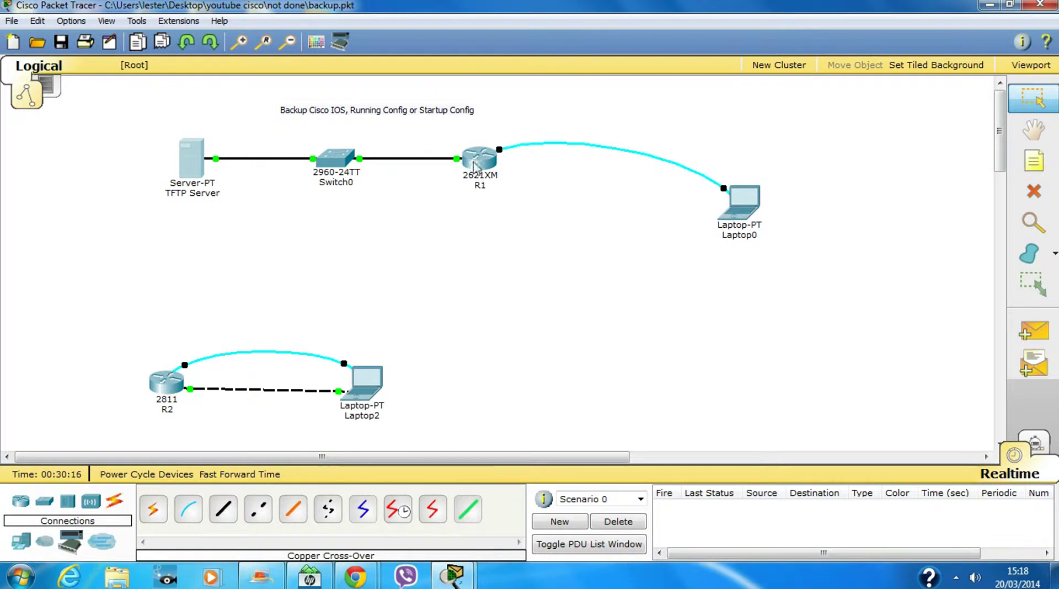
left_click(474, 170)
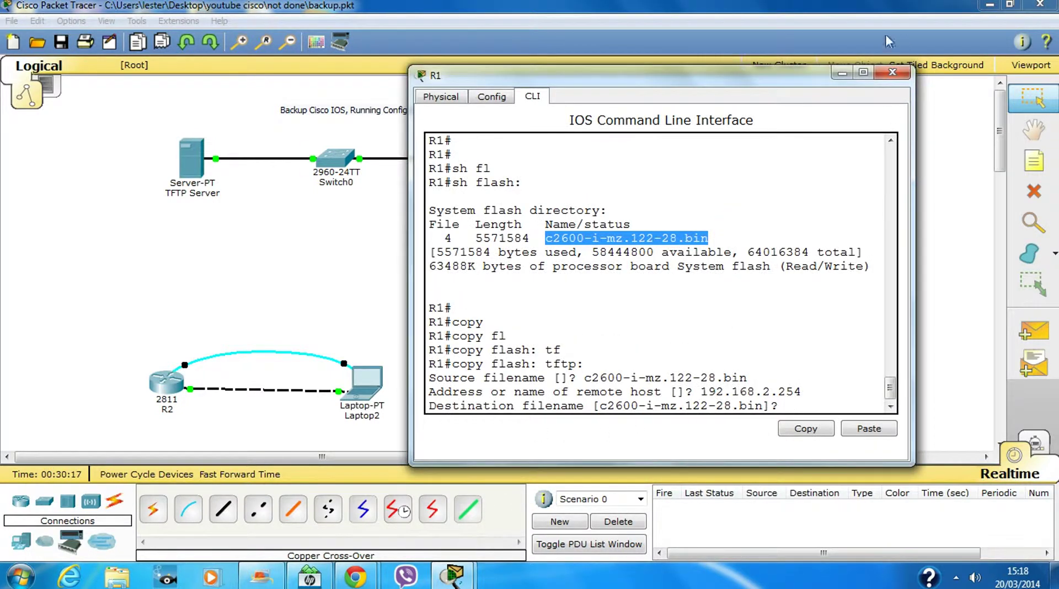
Accept the default destination filename to write R1's IOS image to the TFTP server, and close R1's window
left_click(863, 72)
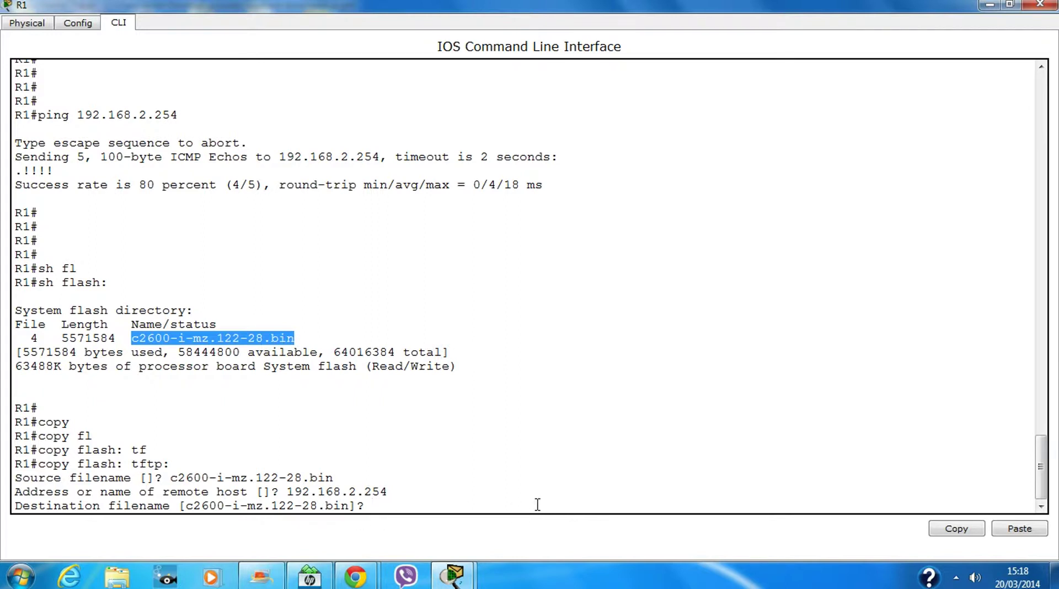
key("Return")
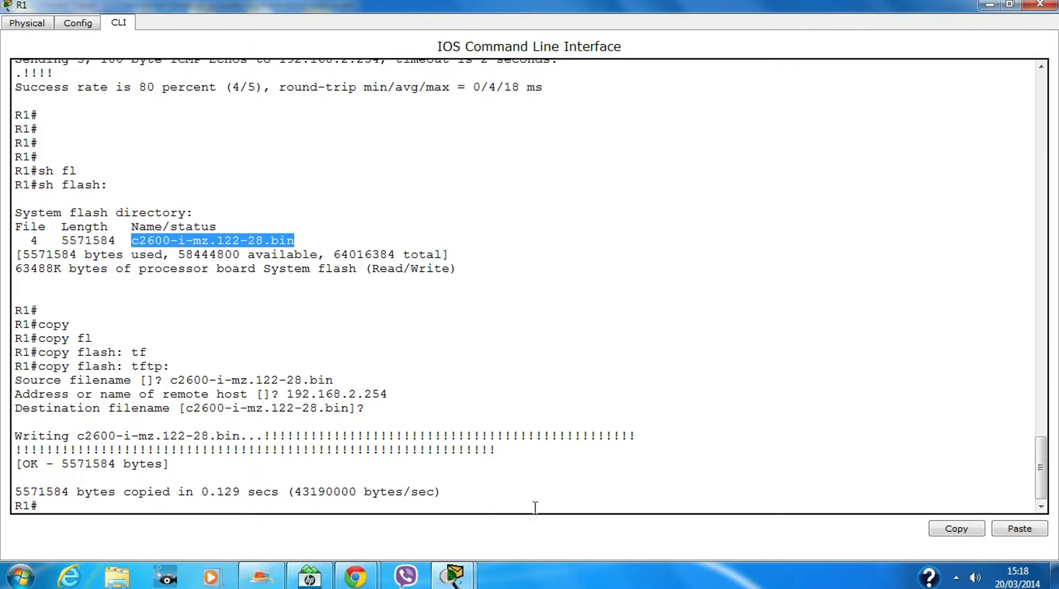
left_click(1040, 4)
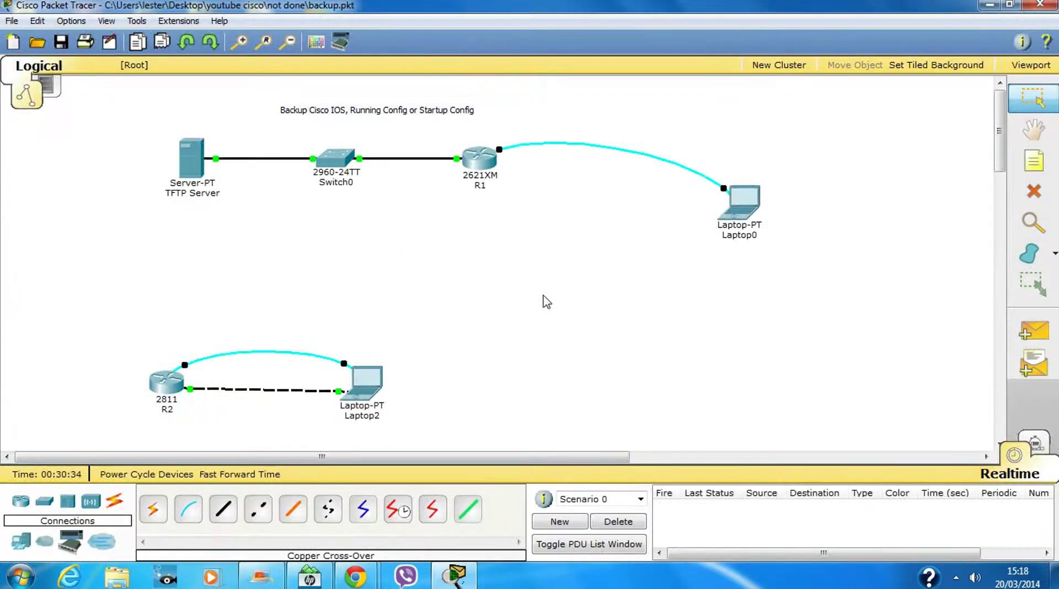
Check the TFTP Server's stored TFTP file list for the backed-up IOS image, and close the server window
left_click(193, 167)
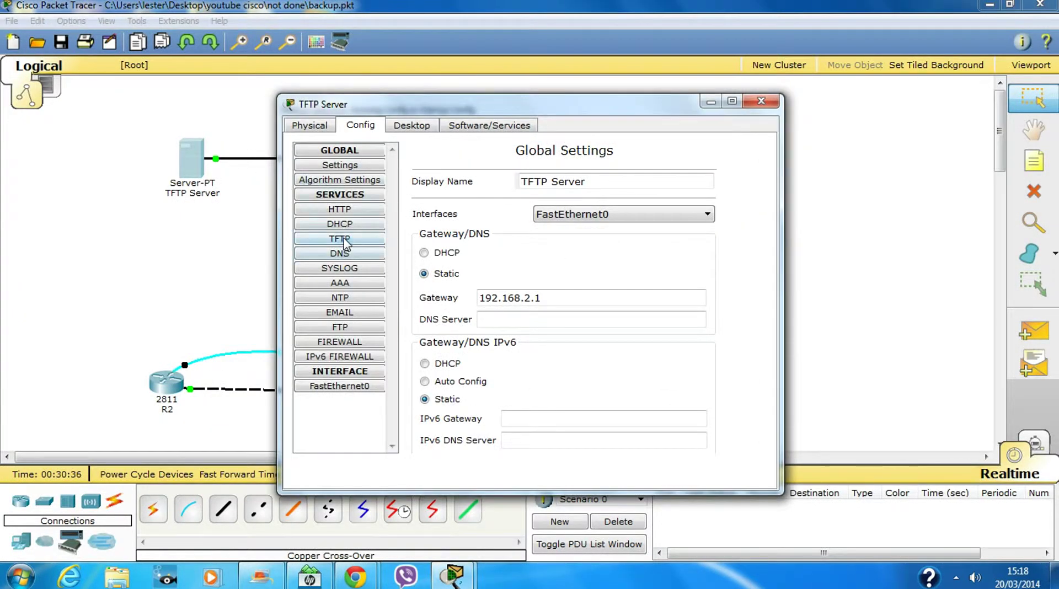
left_click(357, 240)
left_click(449, 228)
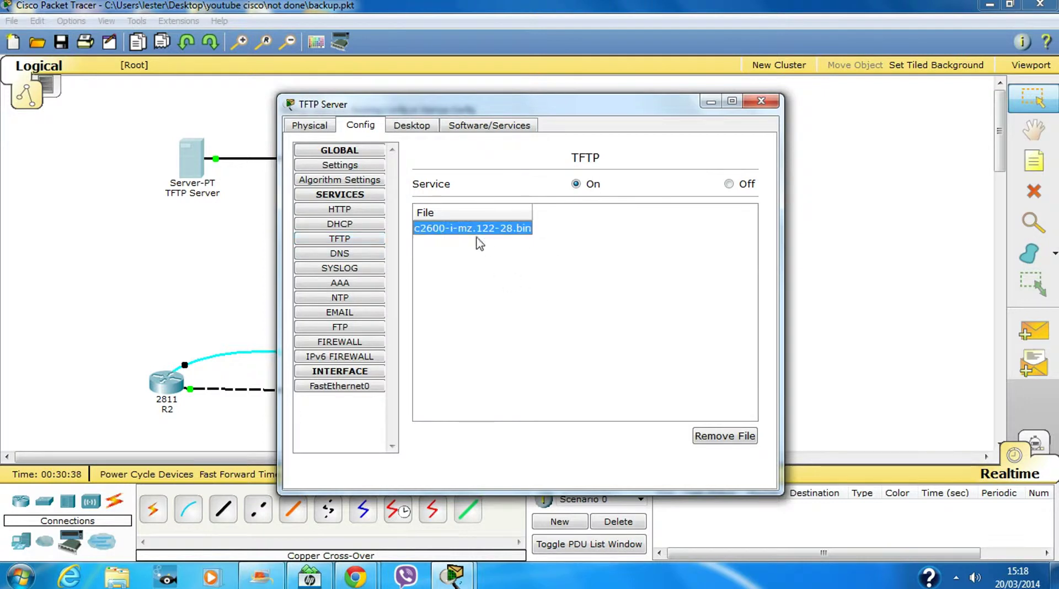
left_click(763, 104)
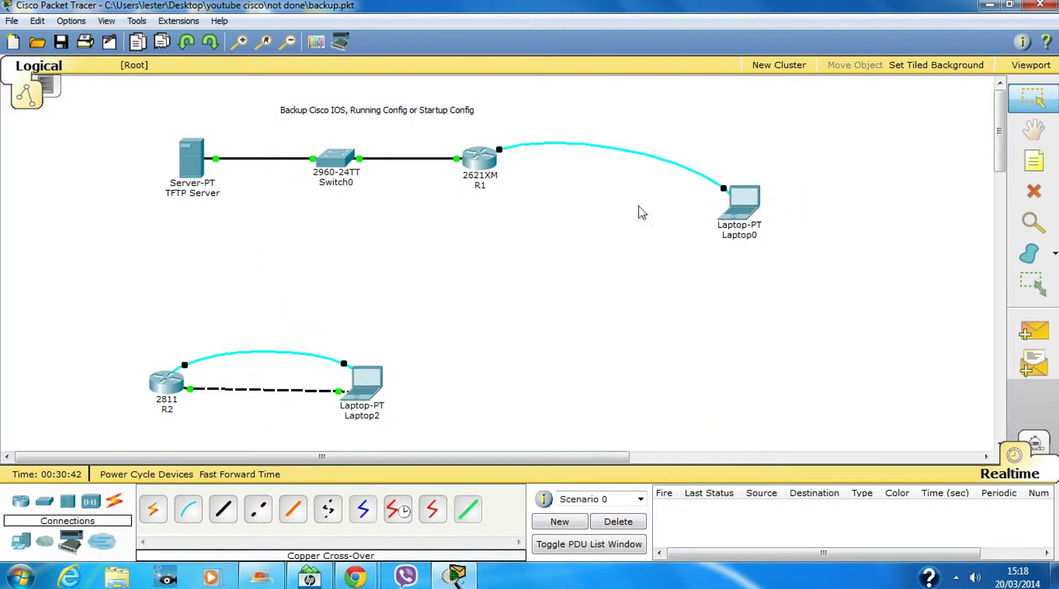
Start restoring the IOS image on R1 with the command copy tftp: flash:
left_click(476, 160)
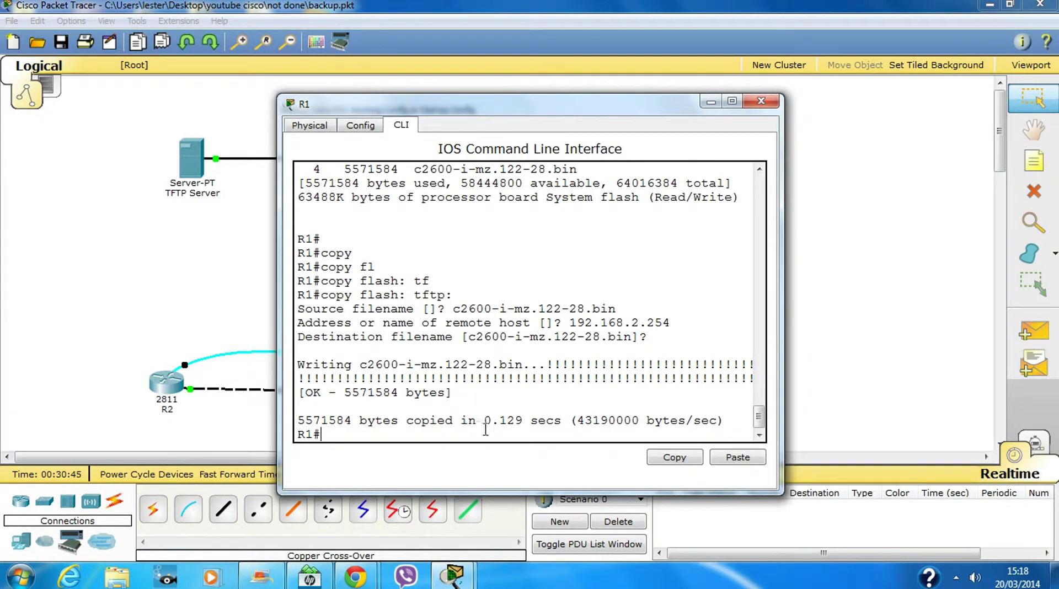
left_click(732, 101)
key("Return")
key("Return")
key("Return")
key("Return")
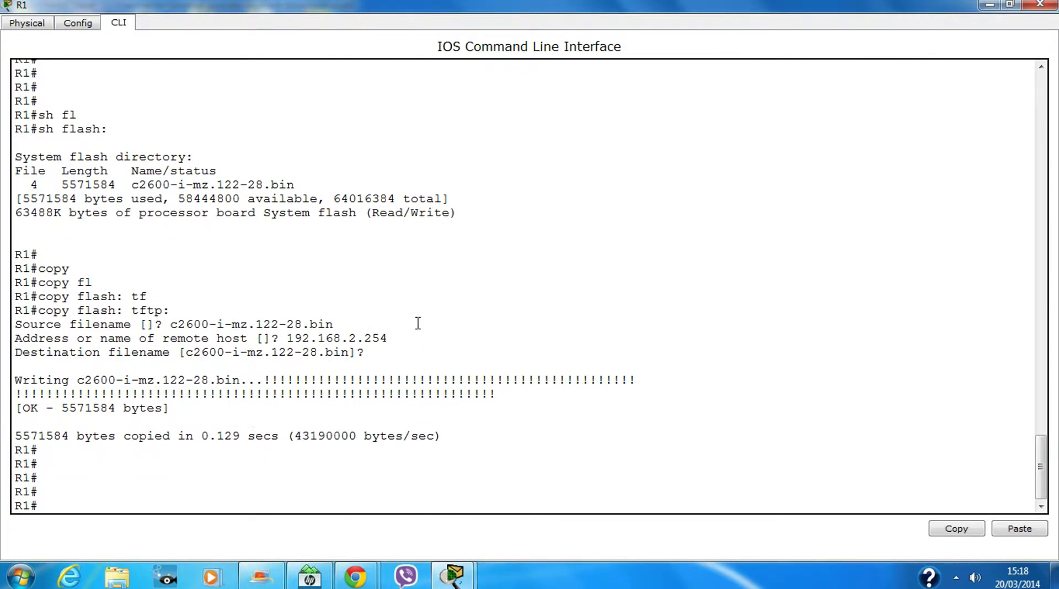
type("copy tf")
key("Tab")
type("fl")
key("Tab")
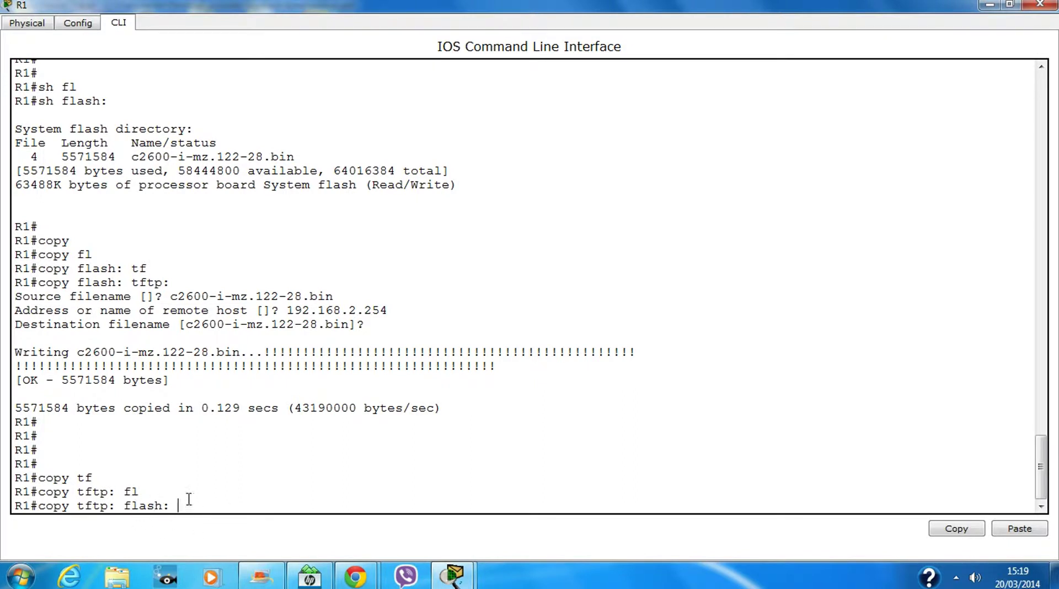
key("Return")
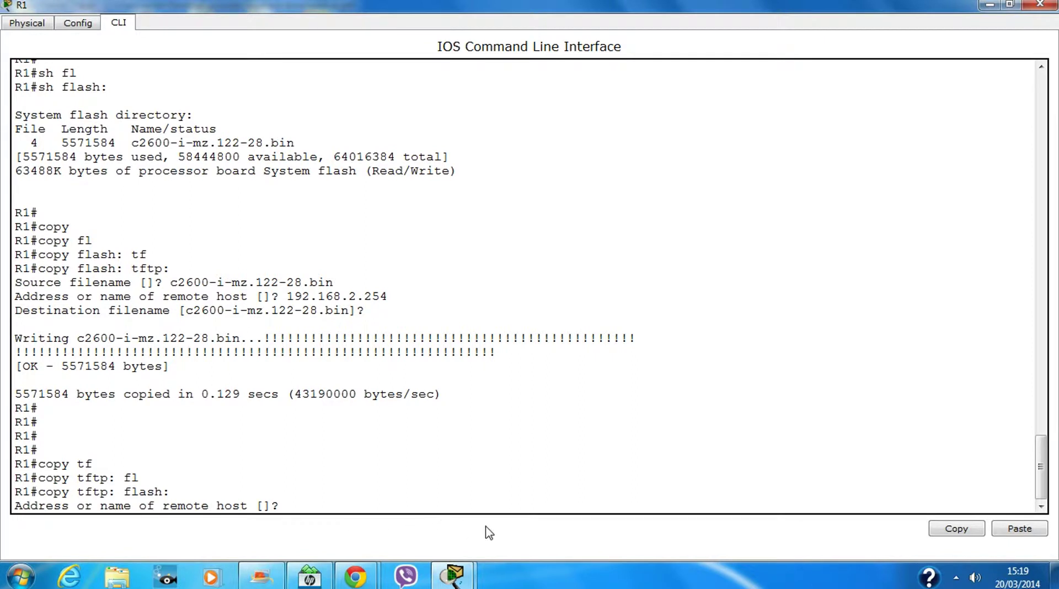
Supply 192.168.2.254 as the remote host for the IOS restore
key("Up")
key("Up")
key("Up")
key("Up")
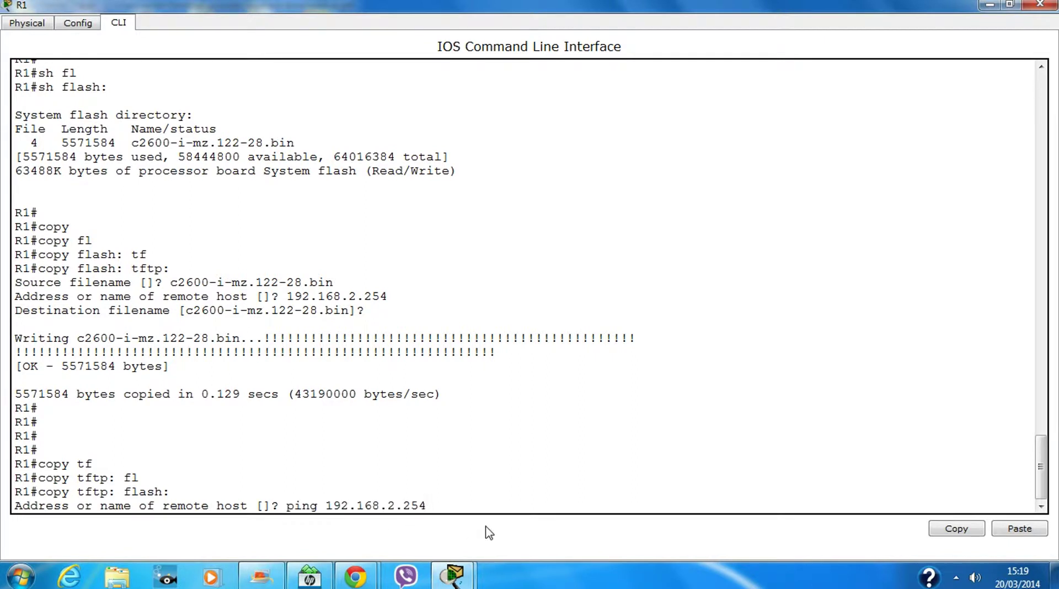
key("Left")
key("Left")
key("Left")
key("BackSpace")
key("BackSpace")
key("BackSpace")
key("BackSpace")
key("BackSpace")
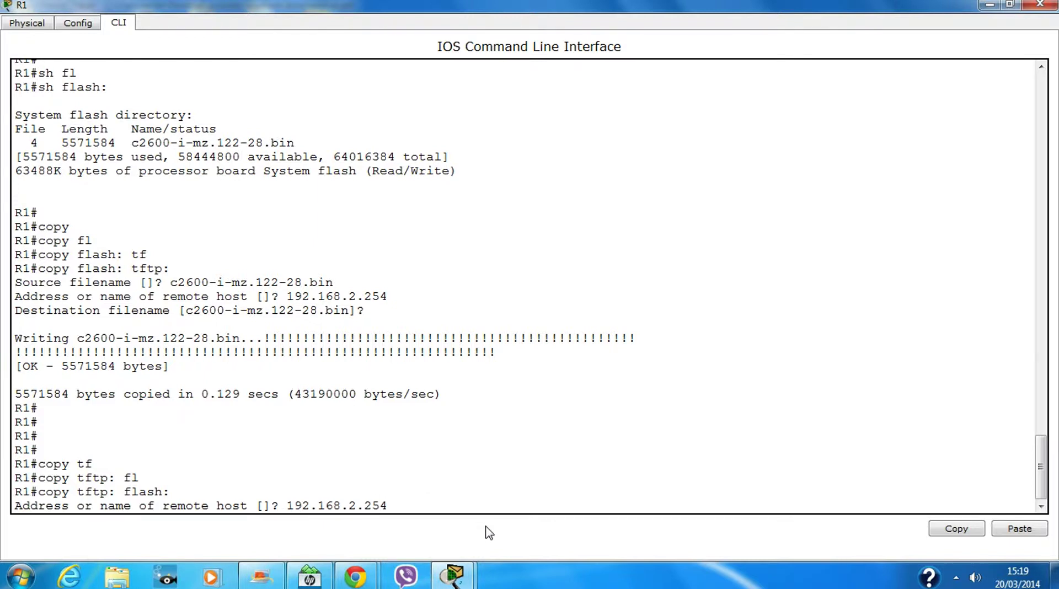
key("Return")
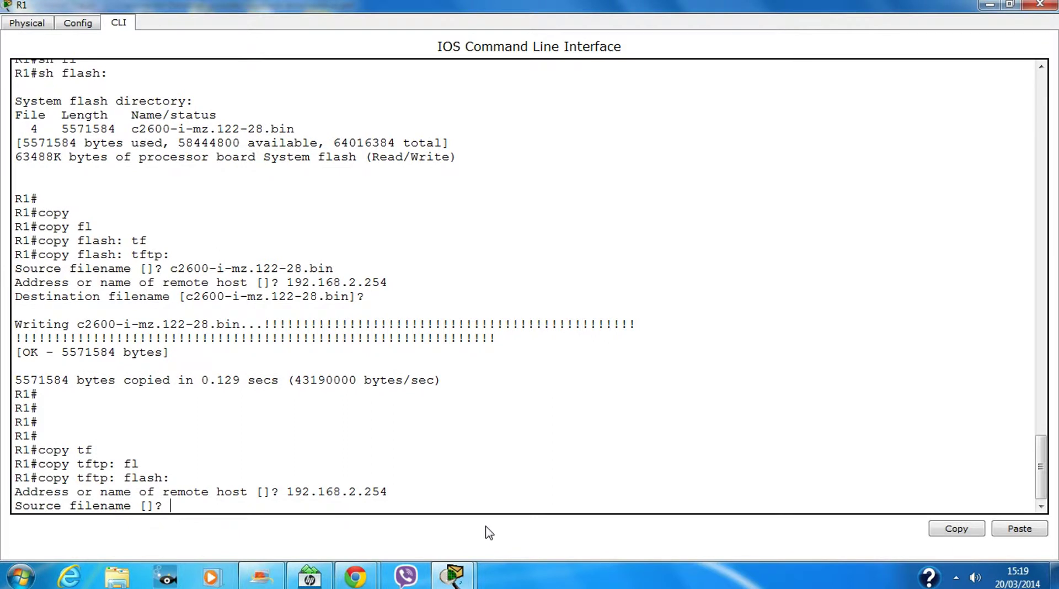
Check the image file name in the TFTP Server's file list, and return to R1's pending source filename prompt
left_click(990, 7)
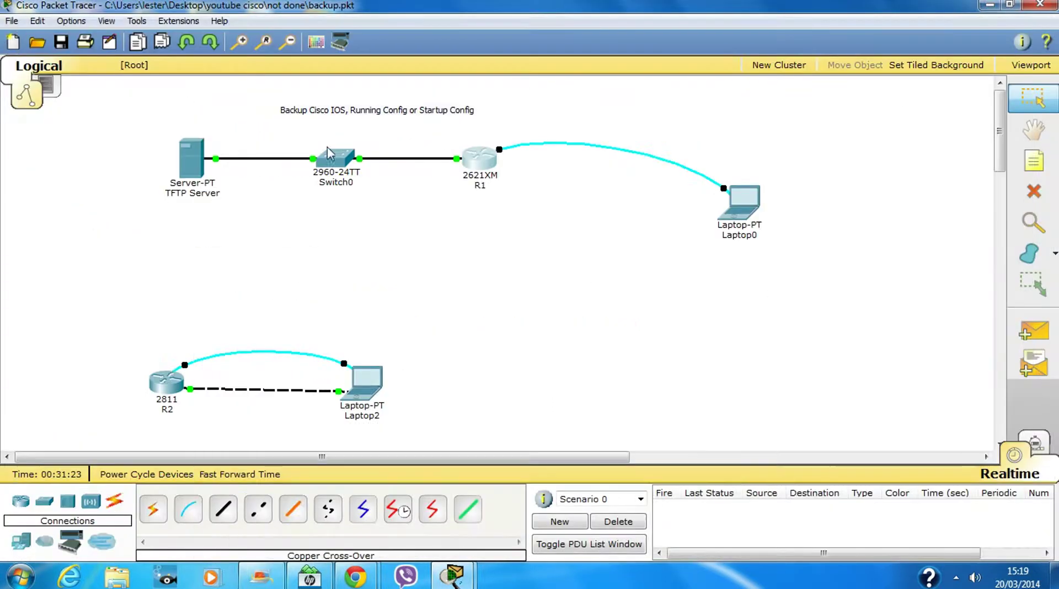
double_click(193, 161)
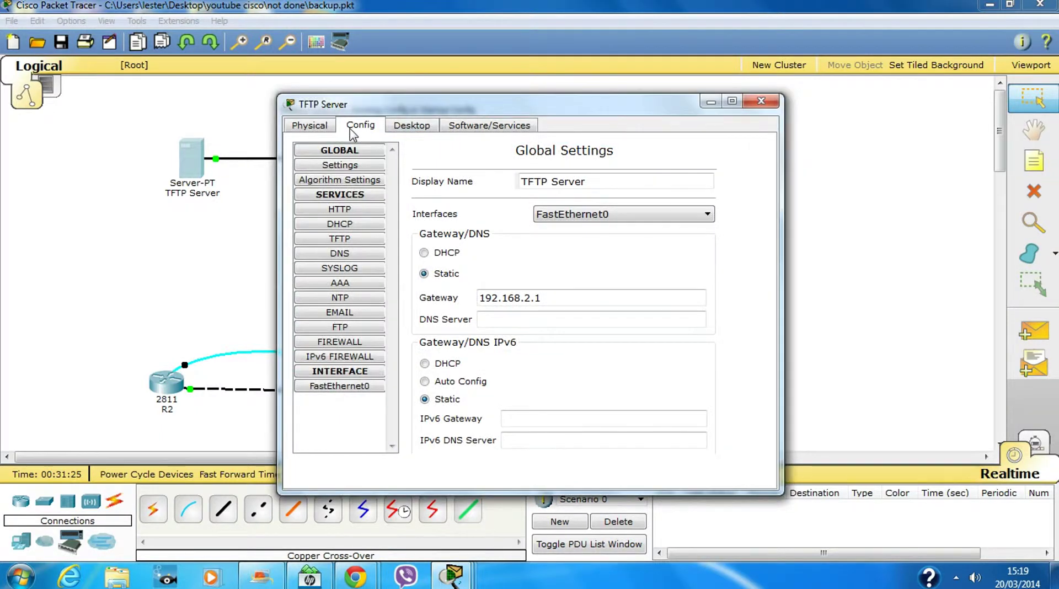
left_click(340, 240)
left_click(456, 235)
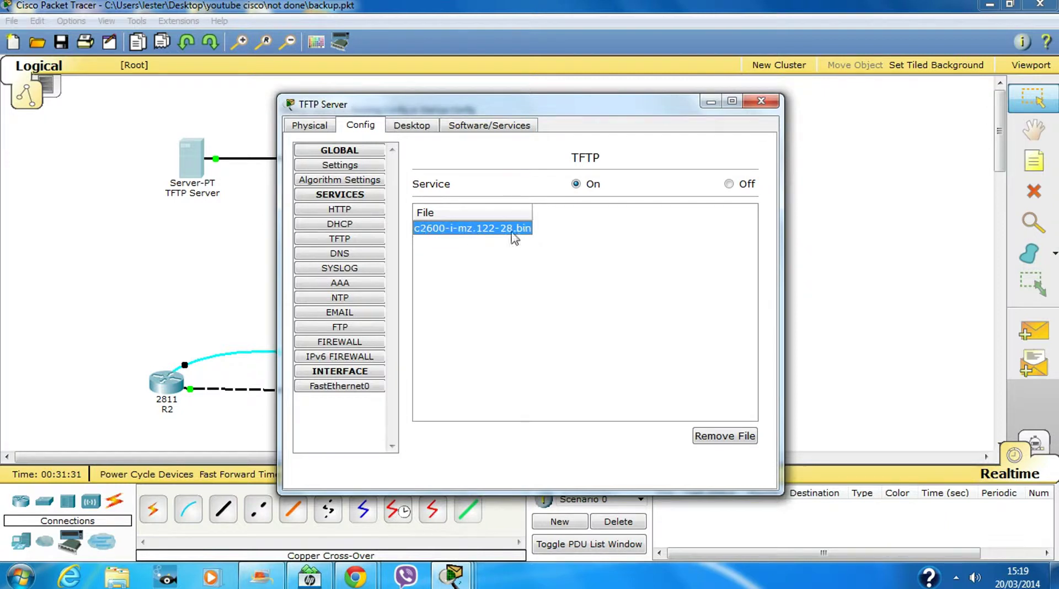
left_click(755, 105)
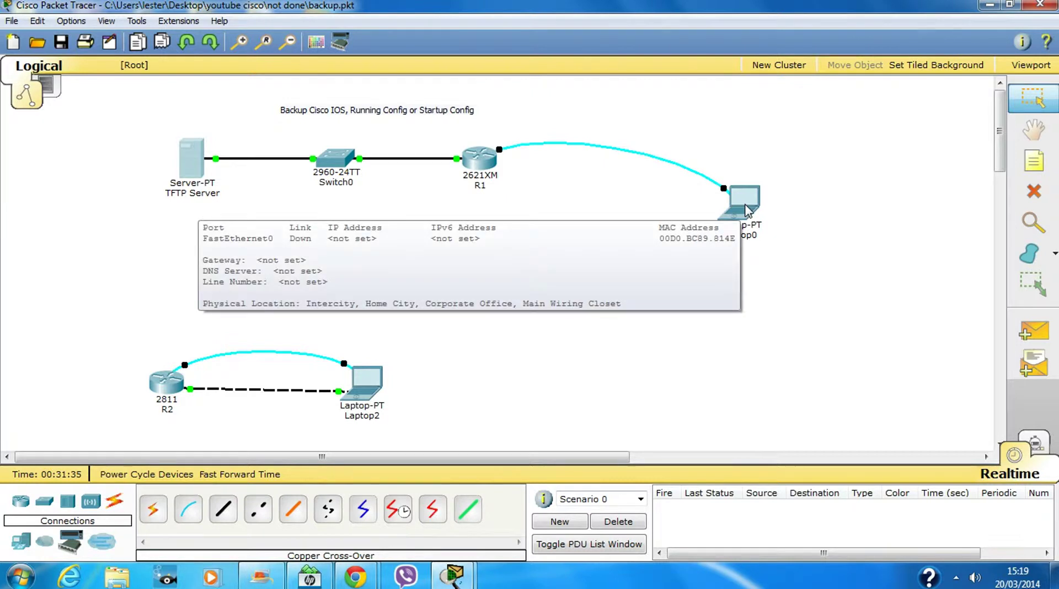
left_click(485, 162)
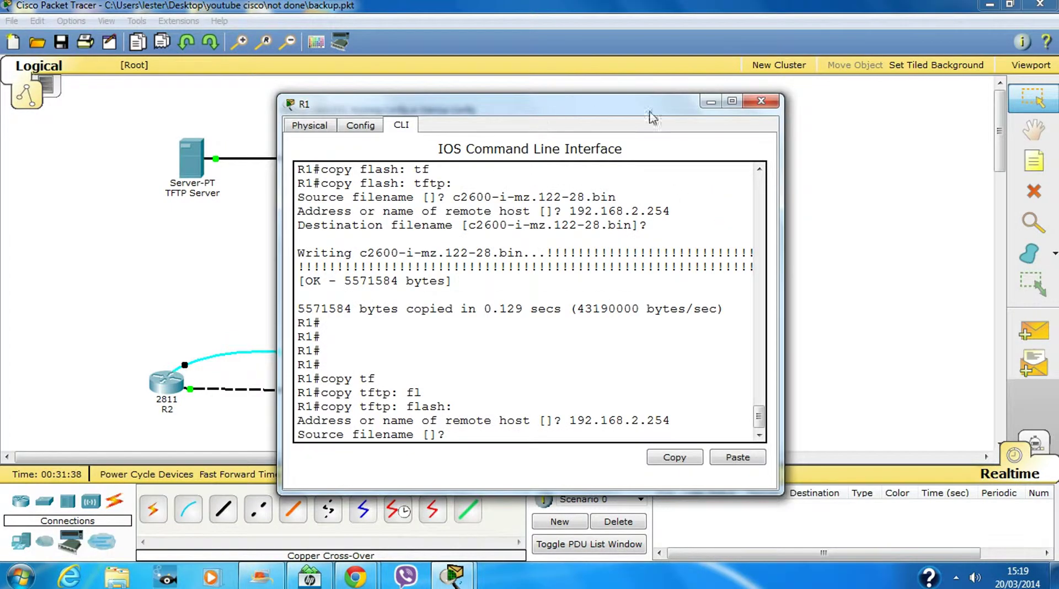
left_click(734, 104)
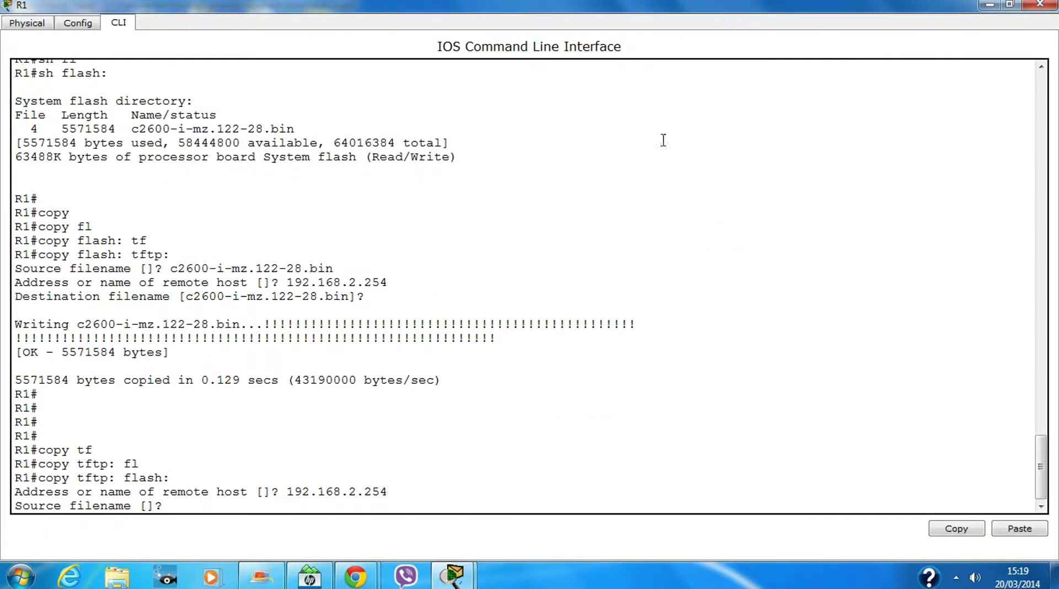
Supply the copied name c2600-i-mz.122-28.bin as the source filename for the restore
right_click(285, 506)
left_click(323, 531)
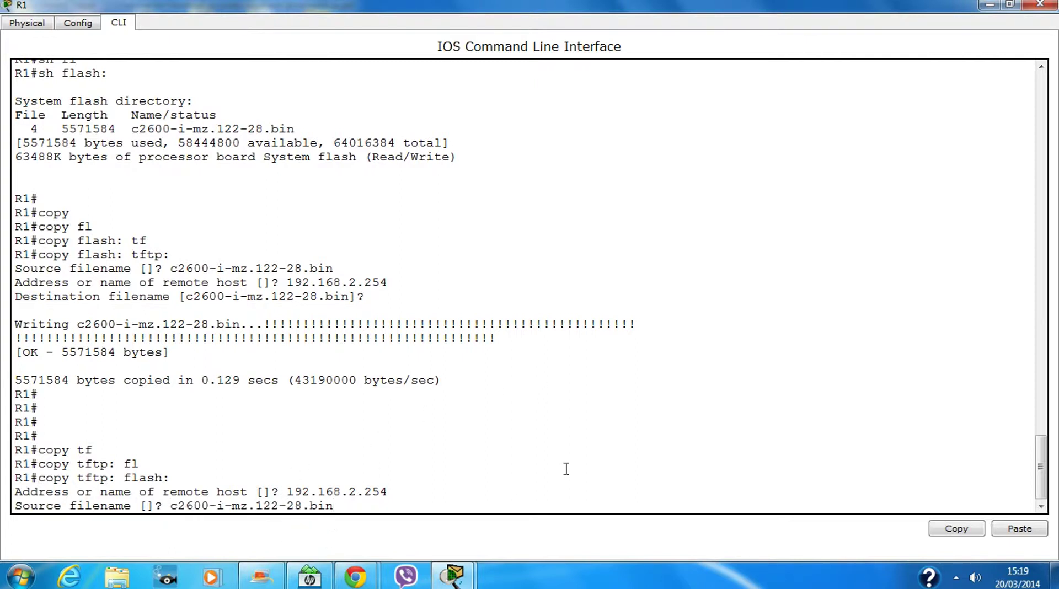
key("Return")
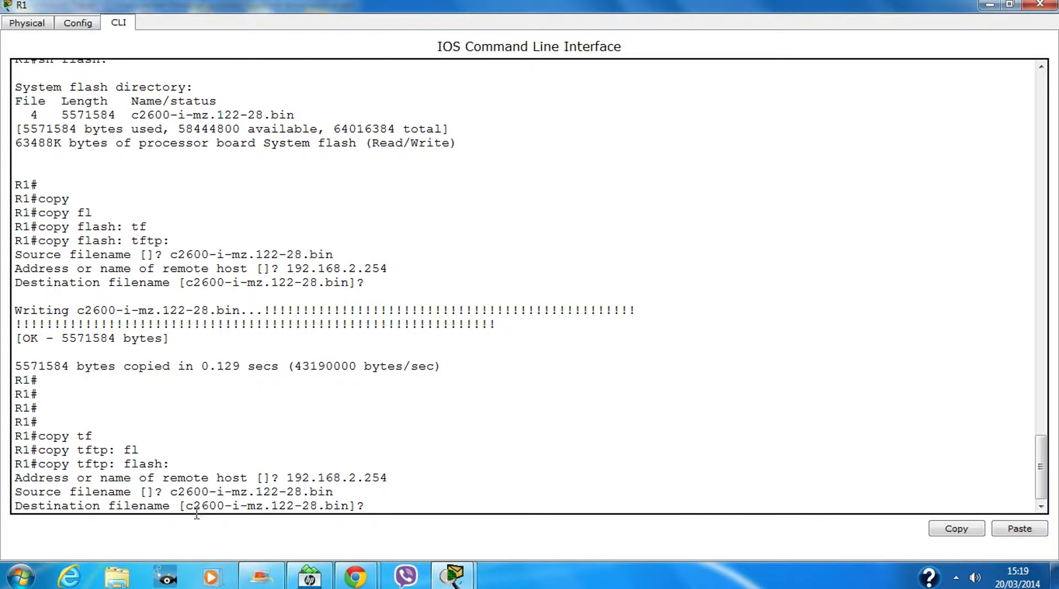
Accept the default destination filename, and confirm overwriting the existing file and erasing R1's flash before copying
left_click_drag(187, 506, 353, 503)
key("Return")
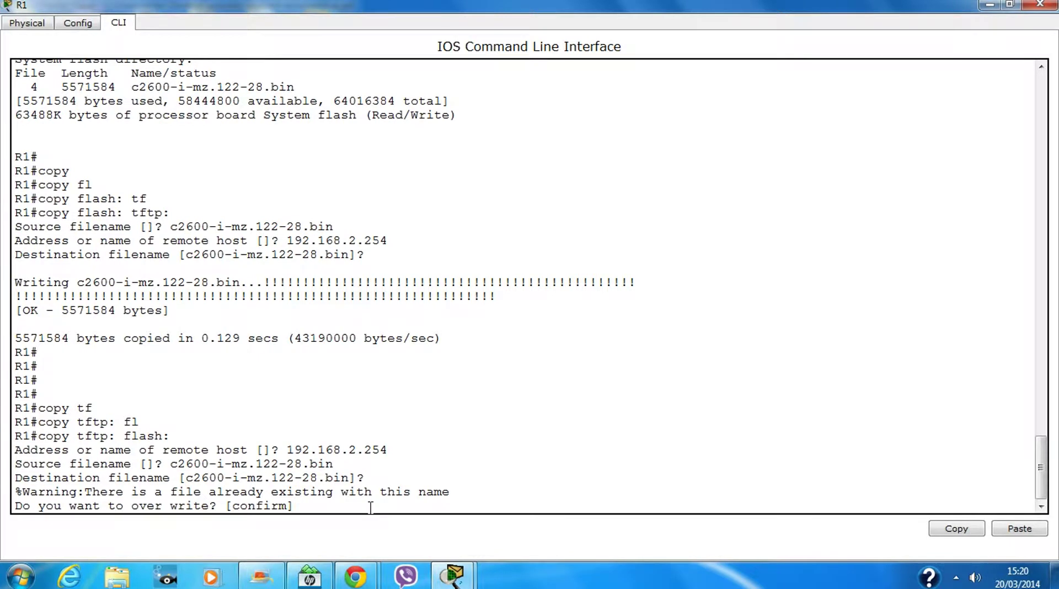
key("Return")
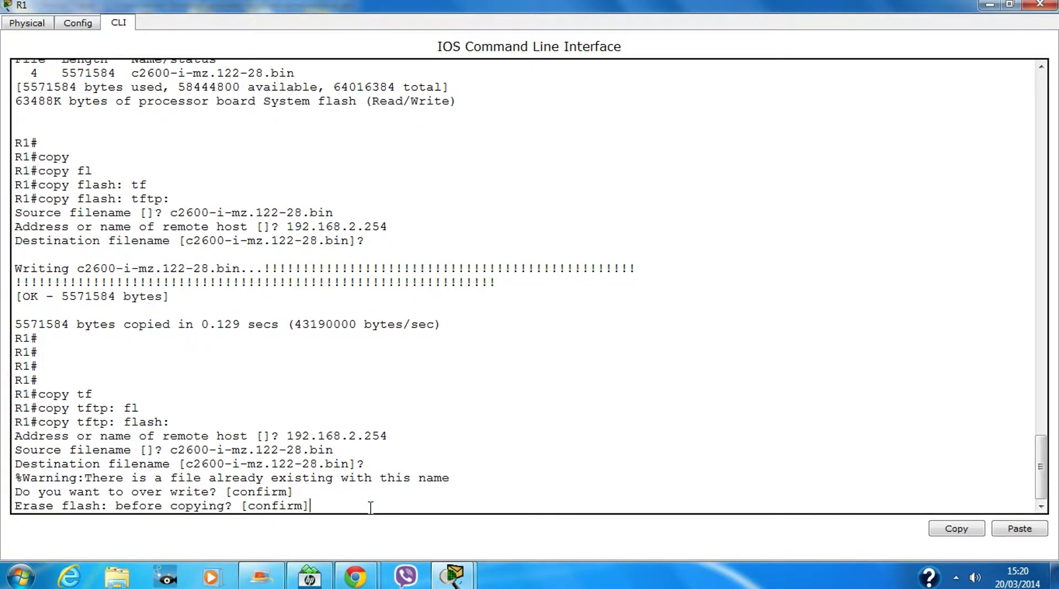
key("Return")
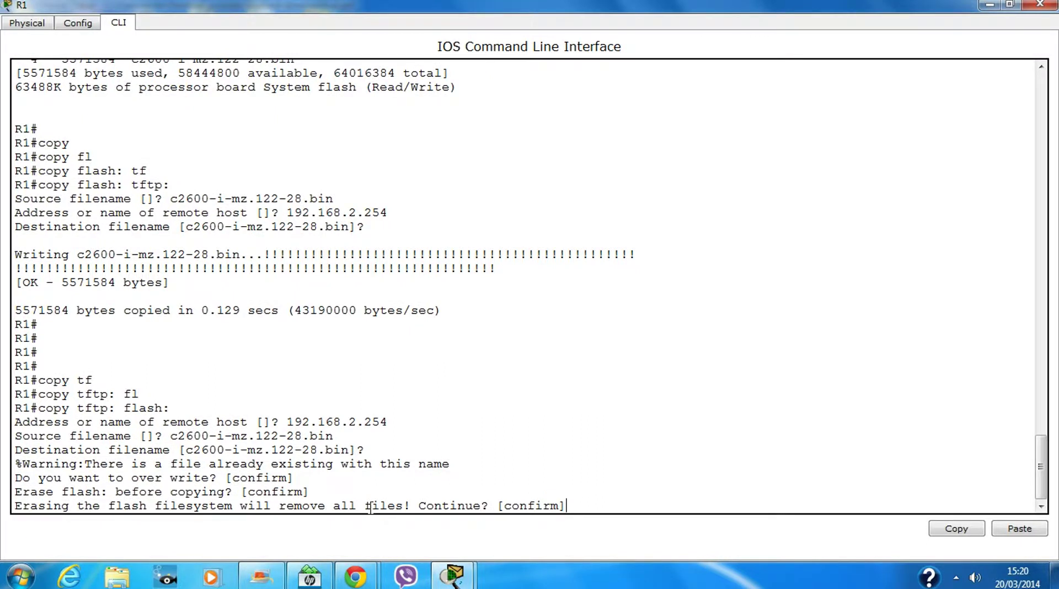
key("Return")
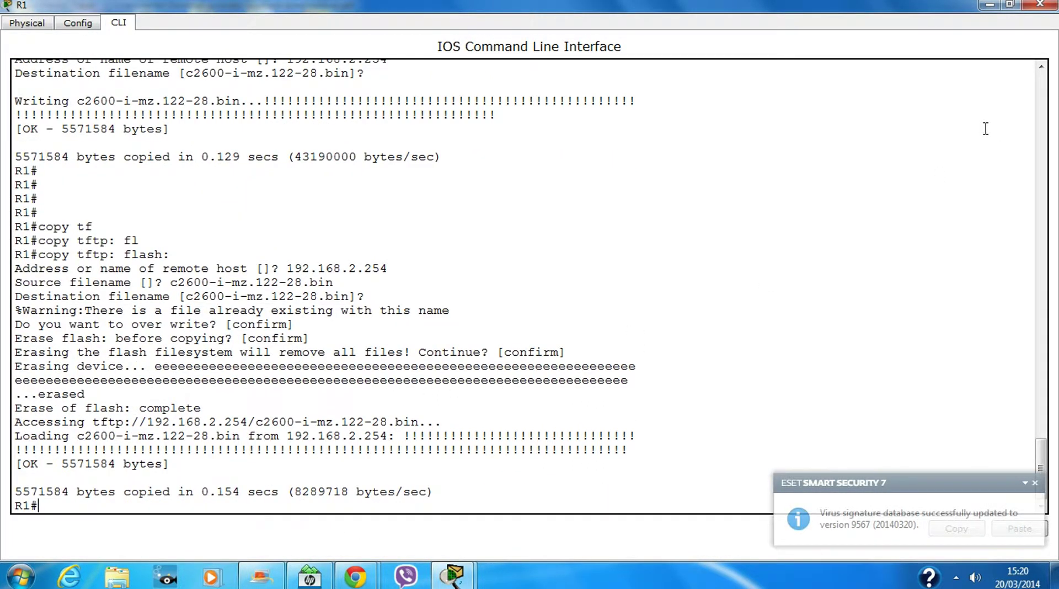
Begin a copy command at R1's prompt with running-config as the source
left_click(505, 293)
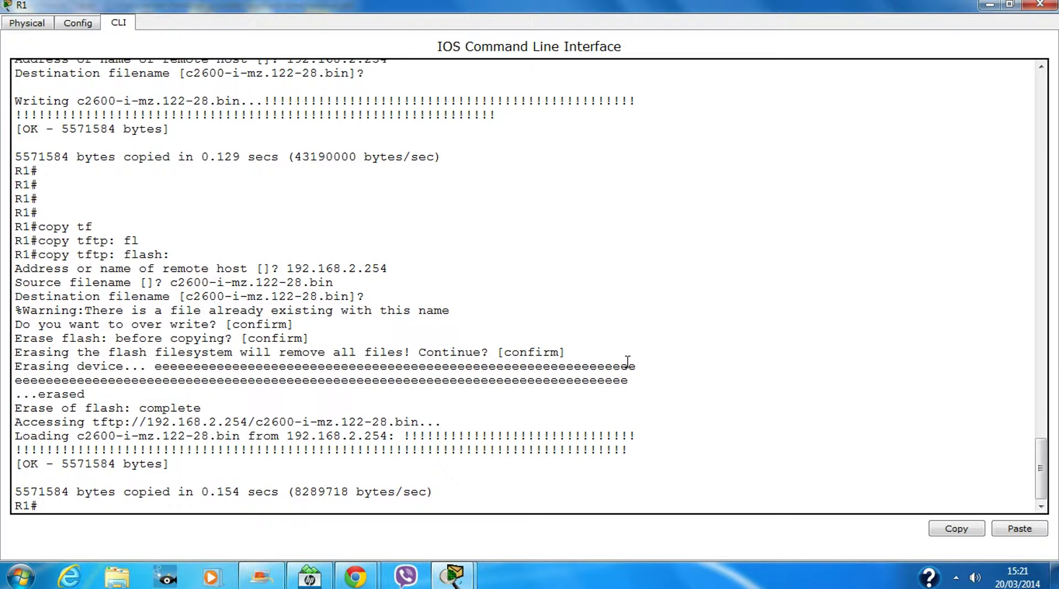
key("Return")
key("Return")
key("Return")
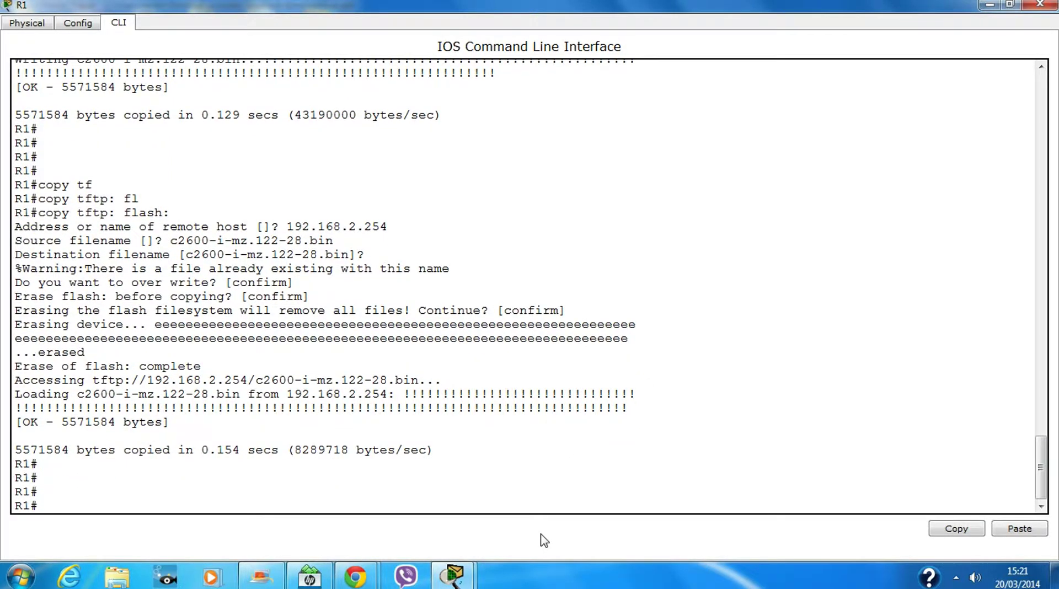
type("copy ru")
key("Tab")
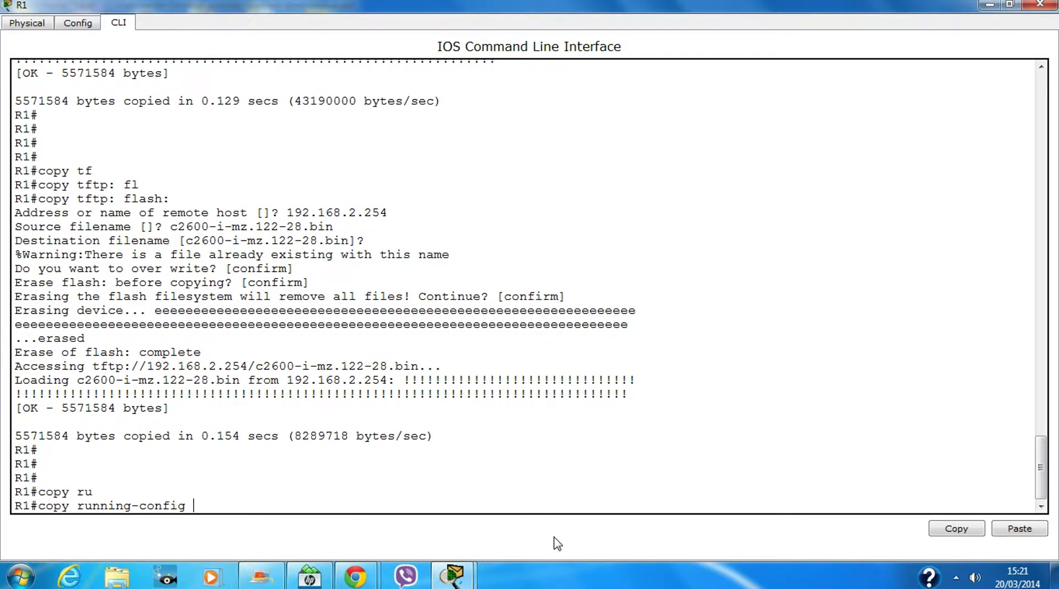
Replace running-config with startup-config as the source, and issue the command as copy startup-config tftp:
key("BackSpace")
key("BackSpace")
key("BackSpace")
key("BackSpace")
key("BackSpace")
key("BackSpace")
key("BackSpace")
key("BackSpace")
key("BackSpace")
key("BackSpace")
key("BackSpace")
key("BackSpace")
key("BackSpace")
key("BackSpace")
key("BackSpace")
type("st")
key("Tab")
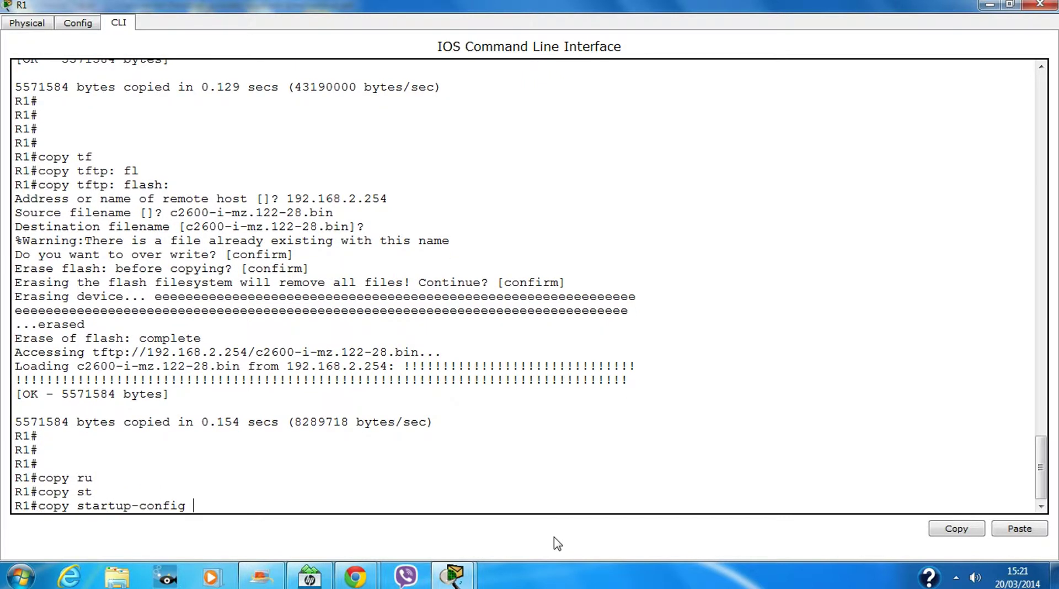
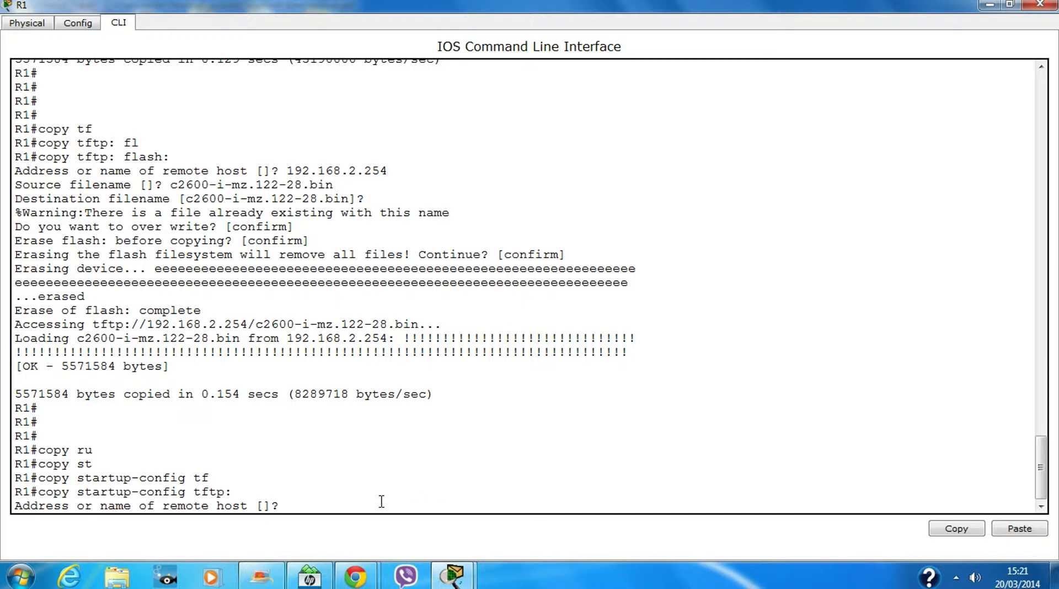
Supply 192.168.2.254 as the remote host for the startup configuration backup
key("Up")
key("Up")
key("Up")
key("Down")
key("Down")
key("Down")
key("Down")
key("Down")
type("192.168.2.2")
key("Return")
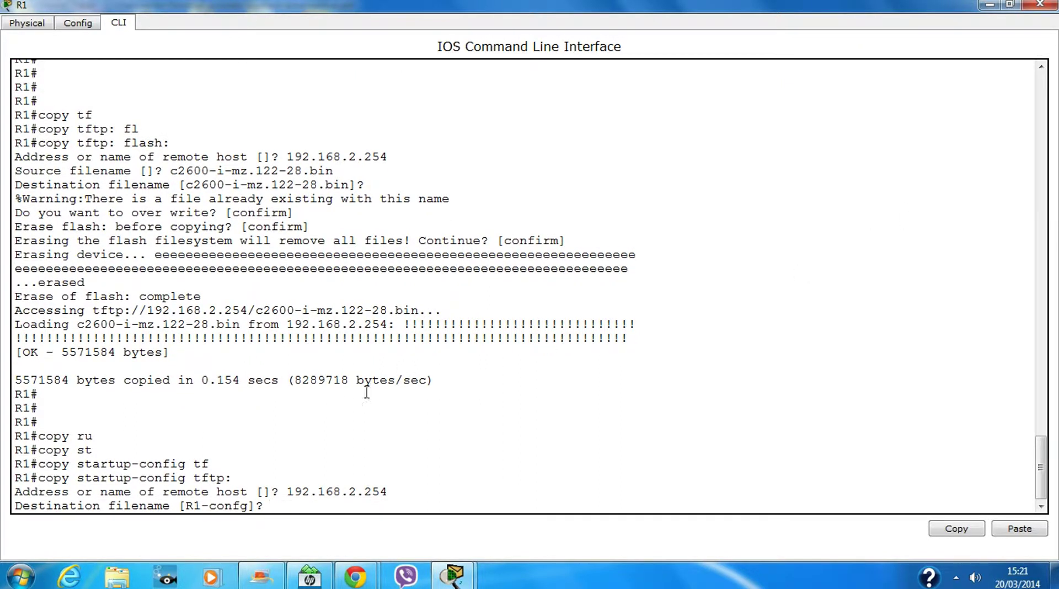
Set the destination filename to c2600-i-mz.122-28, without the .bin extension, and run the startup-config backup
right_click(317, 506)
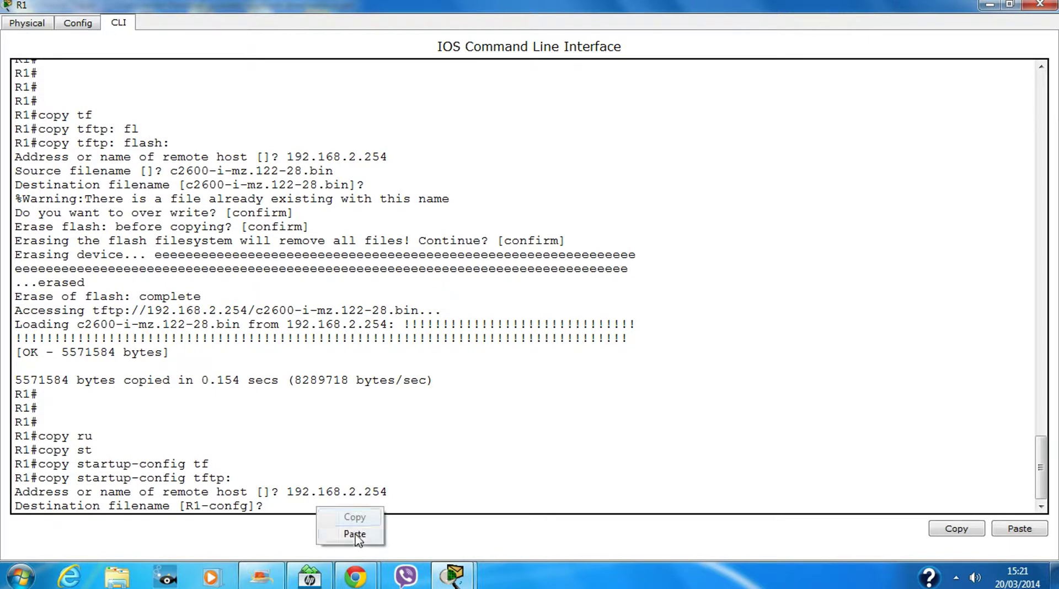
left_click(360, 535)
key("BackSpace")
key("BackSpace")
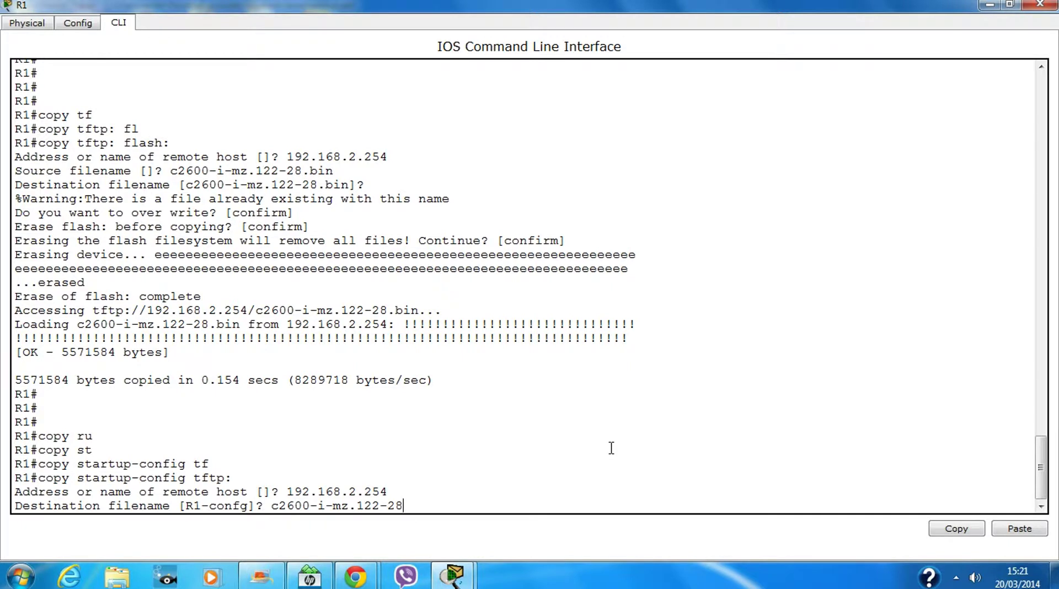
key("Return")
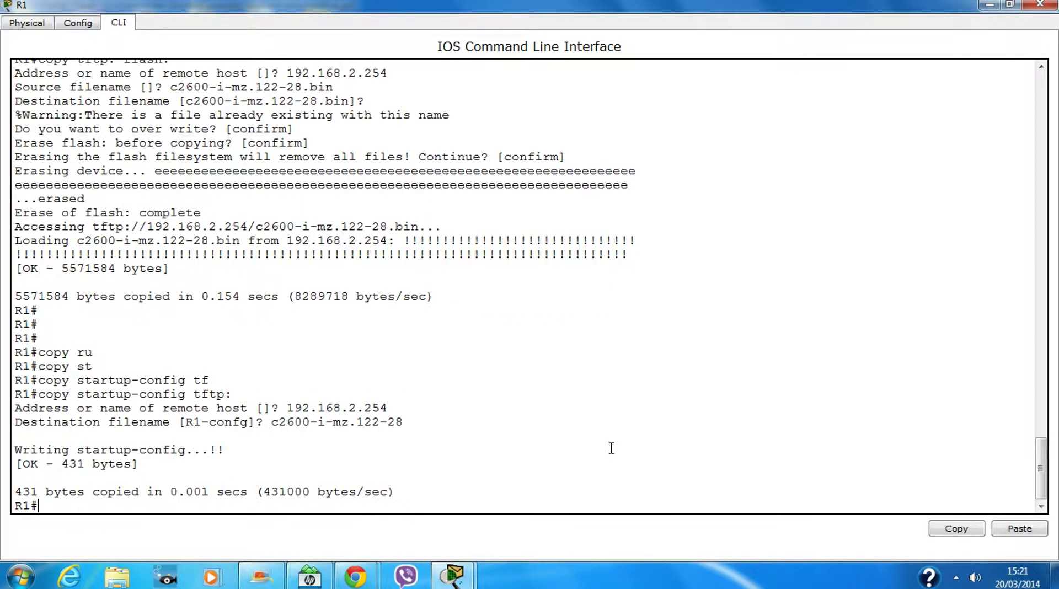
key("Return")
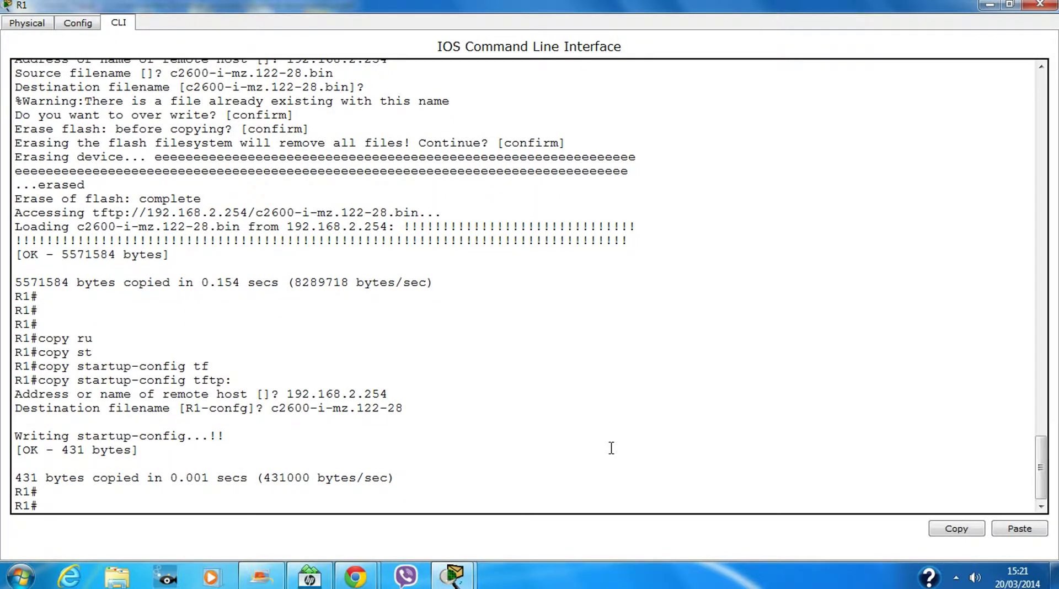
Check the TFTP service's file list on the TFTP Server for the startup-config backup c2600-i-mz.122-28
left_click(1039, 4)
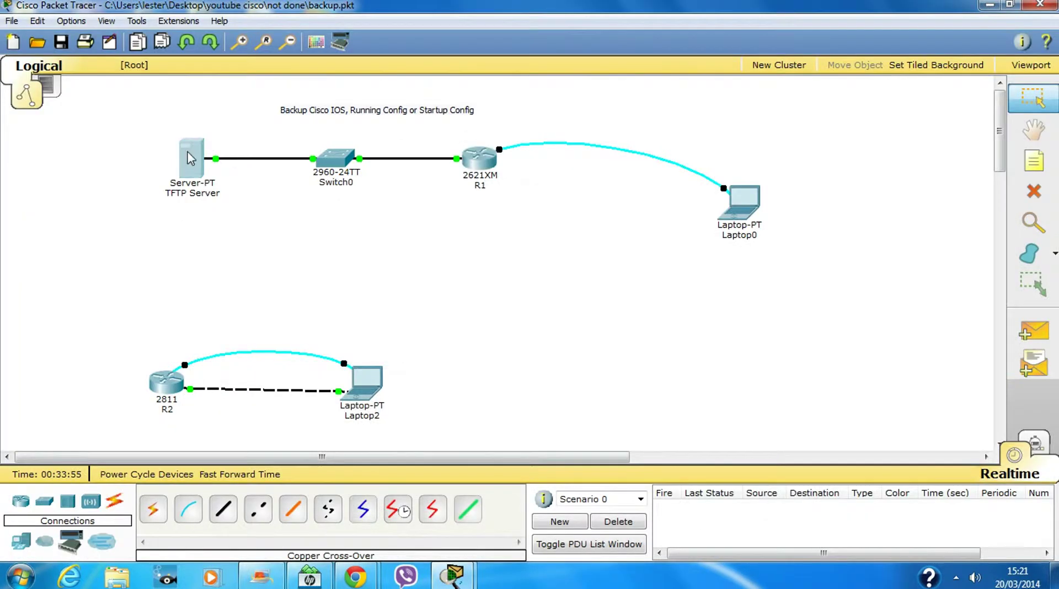
left_click(190, 159)
left_click(363, 239)
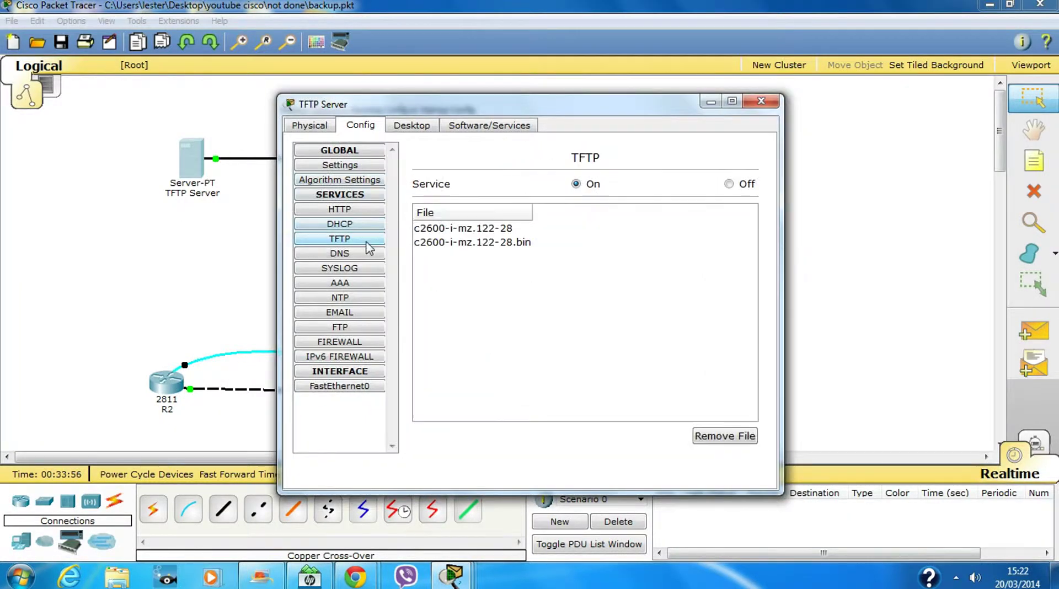
left_click(494, 231)
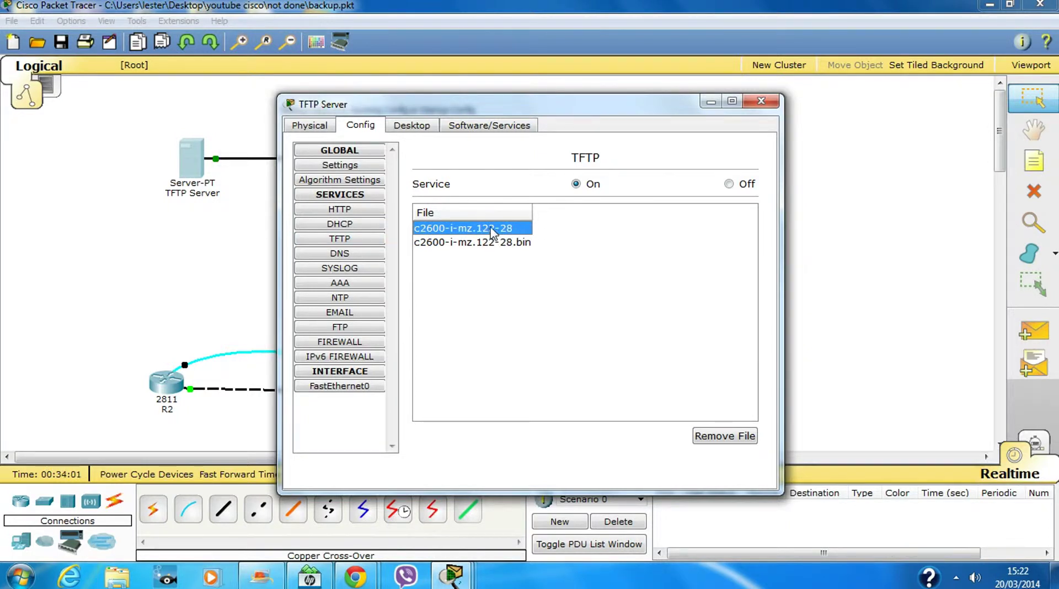
left_click(760, 102)
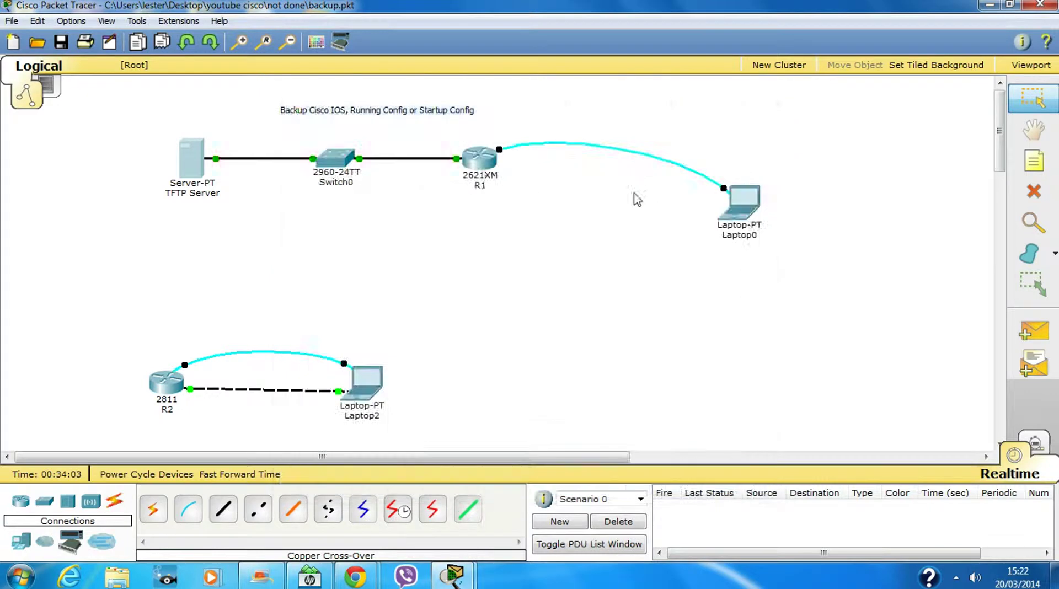
Reopen R1's command line and issue the command copy tftp: startup-config at a fresh prompt
left_click(481, 168)
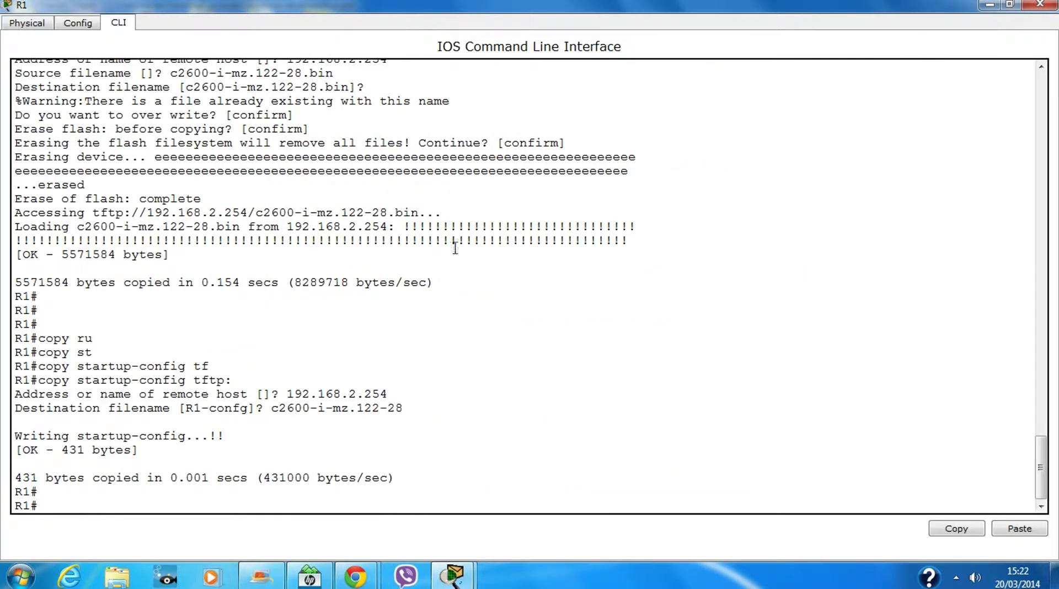
left_click(732, 100)
key("Return")
key("Return")
key("Return")
key("Return")
key("Return")
key("Return")
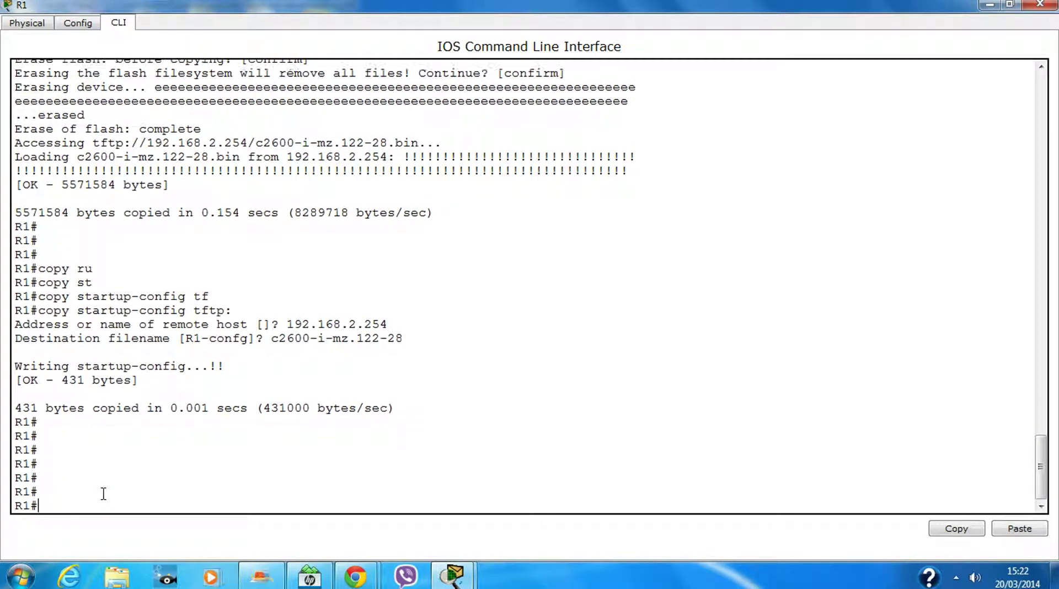
type("cop")
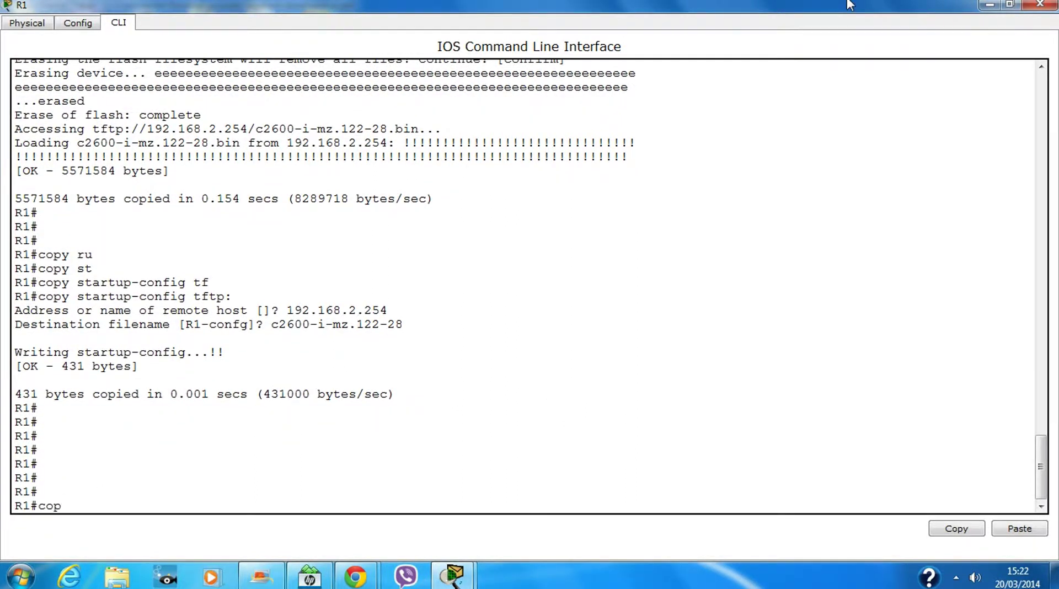
type("y tf")
key("Tab")
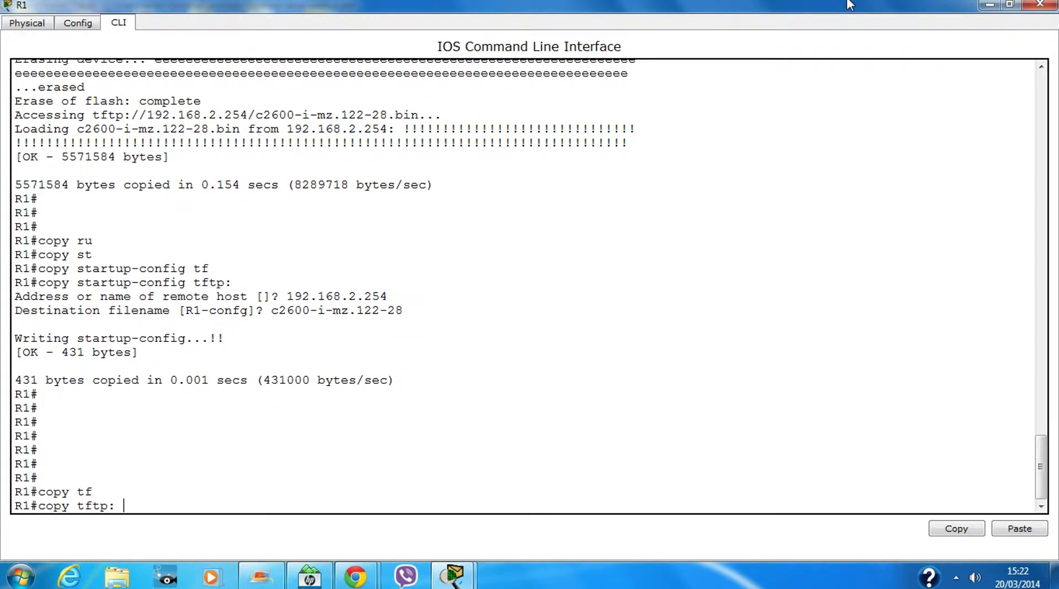
type("st")
key("Tab")
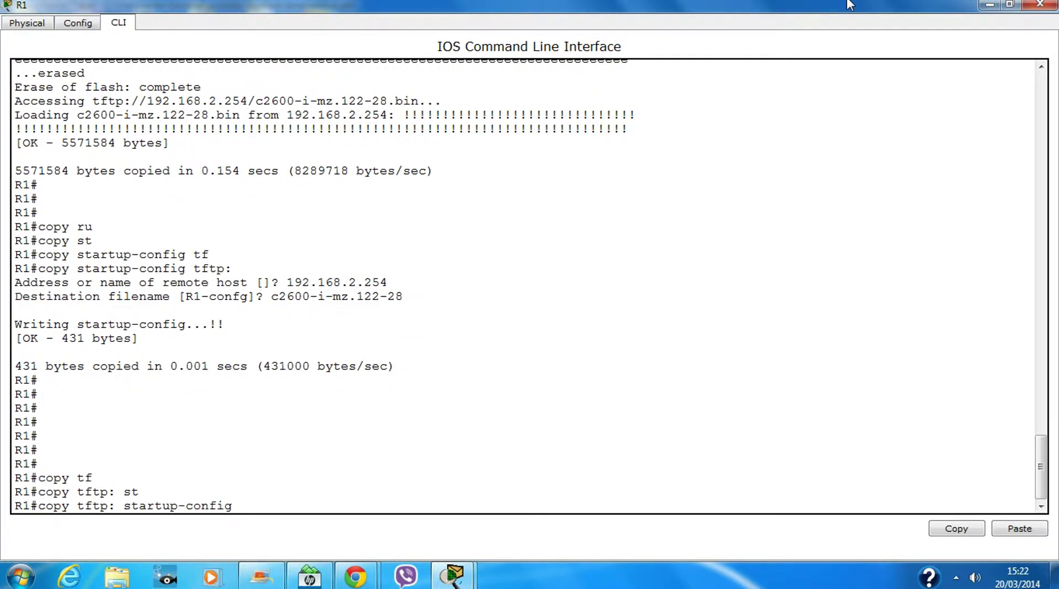
key("Return")
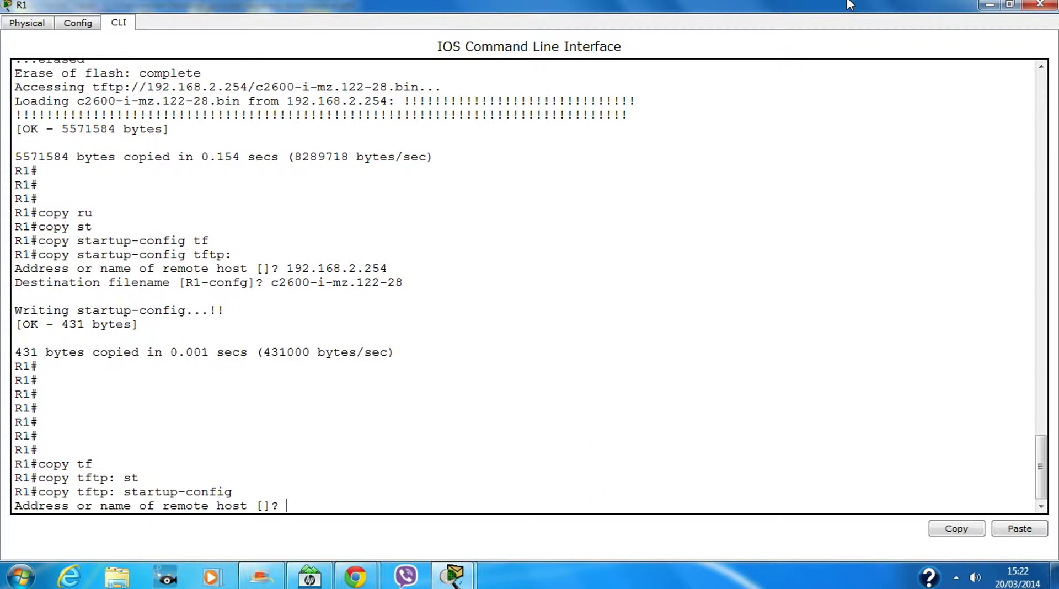
Restore R1's startup configuration from host 192.168.2.254 with source file c2600-i-mz.122-28, accept the default destination filename, and close R1's window
type("192.168.2.254")
key("Return")
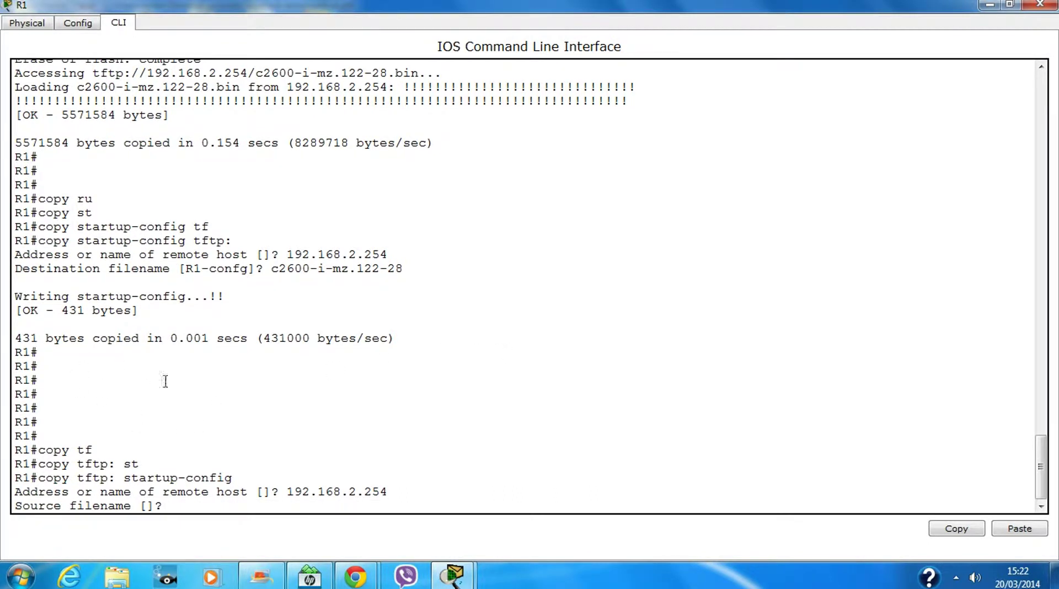
right_click(212, 509)
left_click(243, 540)
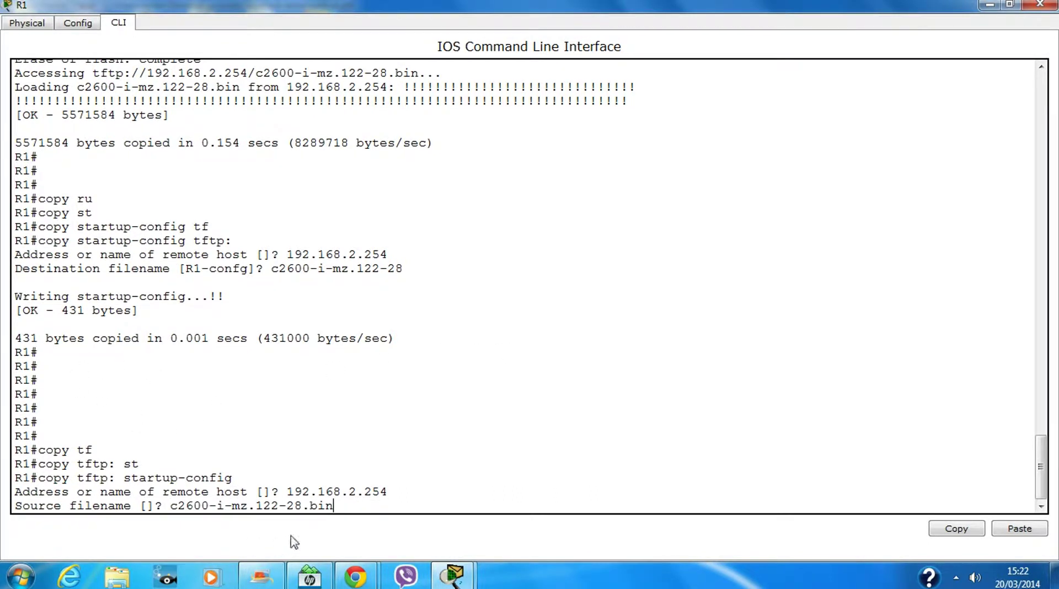
key("BackSpace")
key("BackSpace")
key("BackSpace")
key("Return")
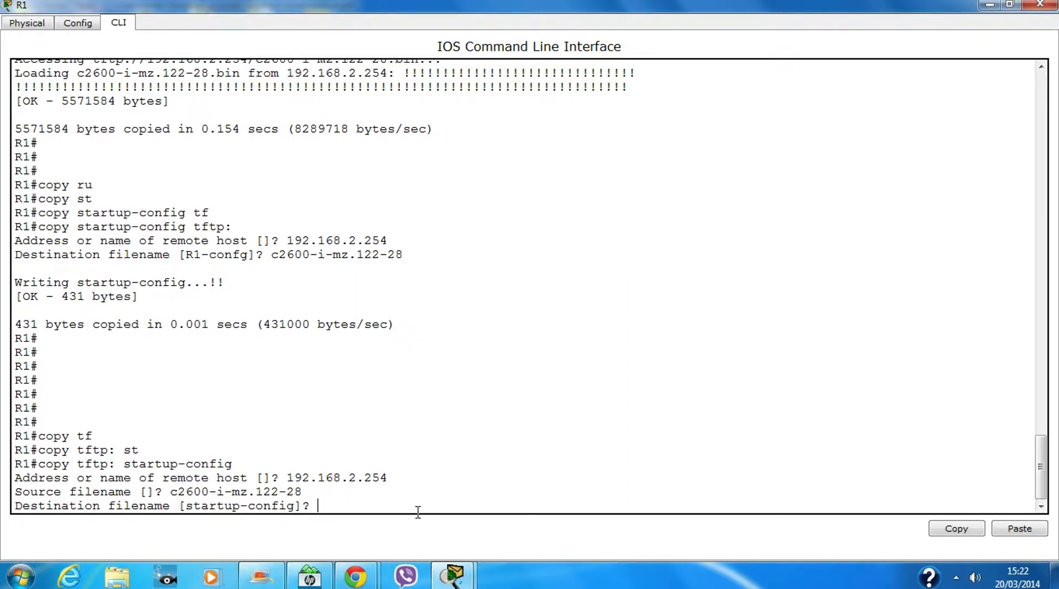
key("Return")
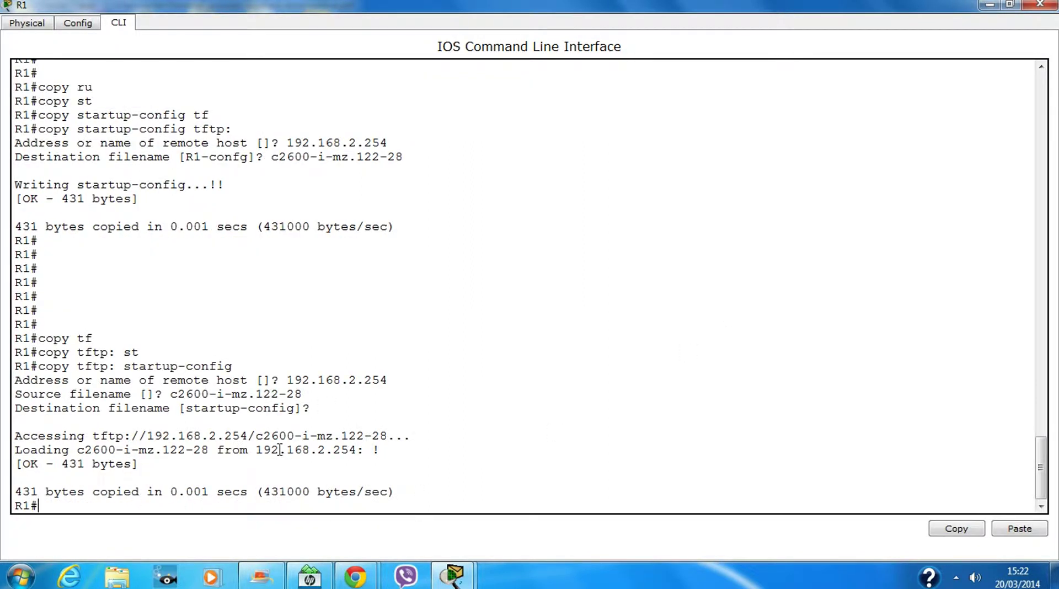
key("Return")
key("Return")
key("Return")
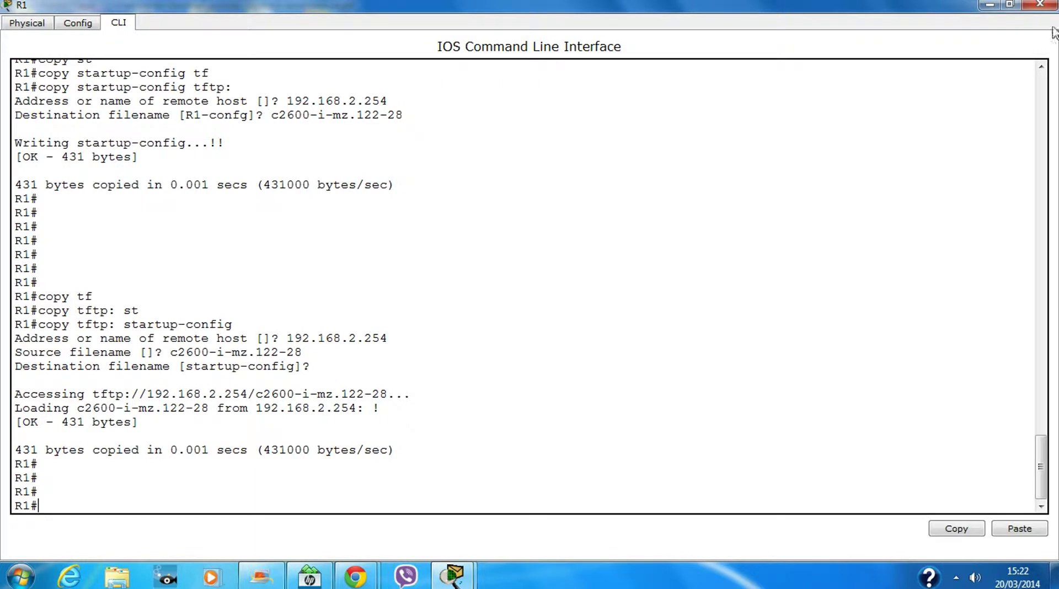
left_click(1039, 5)
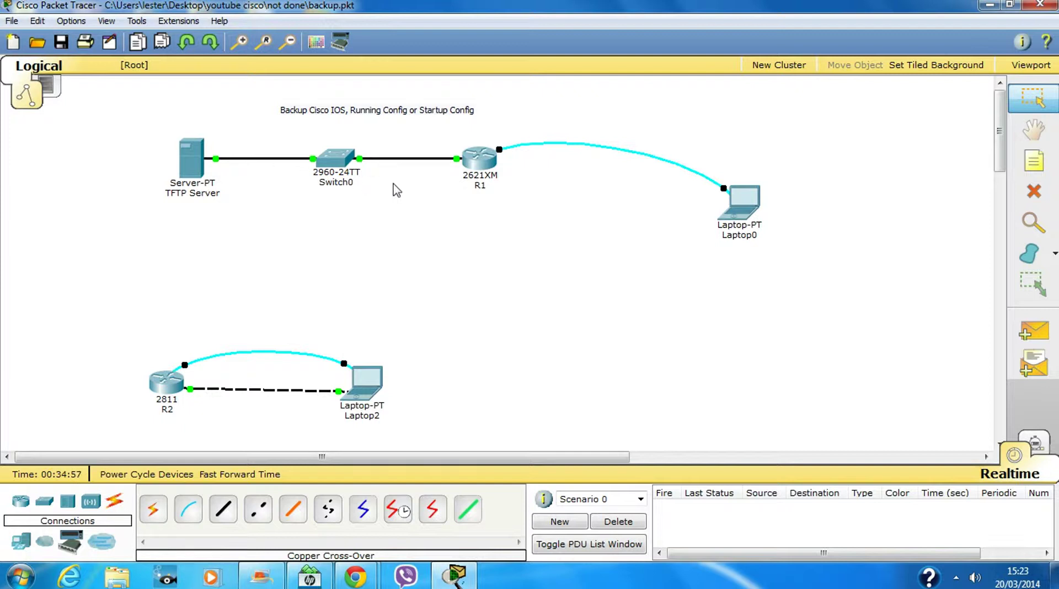
Move router R2 and Laptop2 together up to just below the R1 topology
left_click_drag(106, 330, 478, 466)
mouse_move(382, 400)
left_mouse_down()
mouse_move(580, 301)
mouse_move(523, 306)
left_mouse_up()
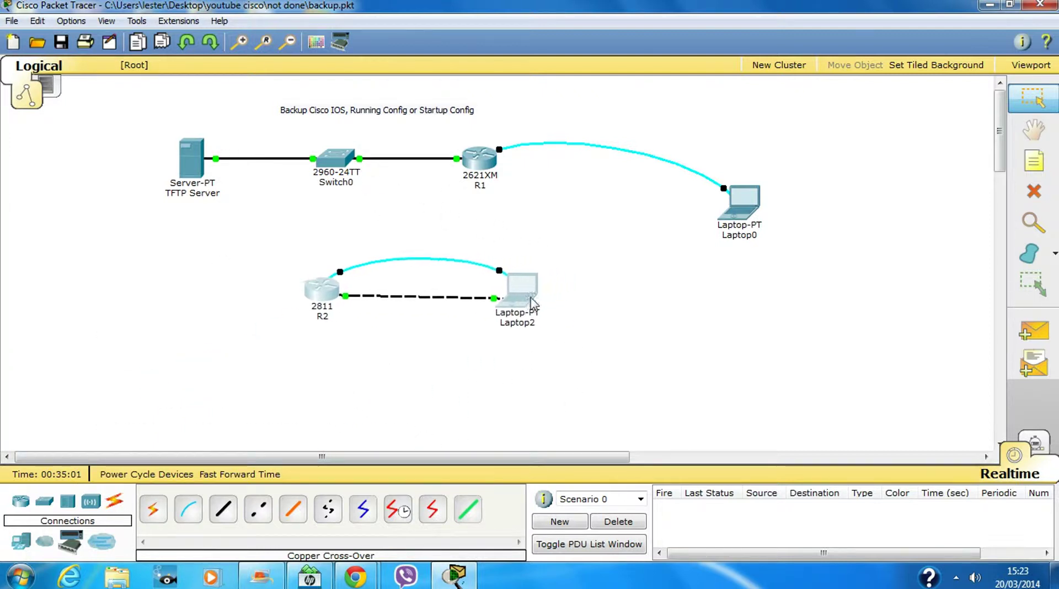
left_click(657, 328)
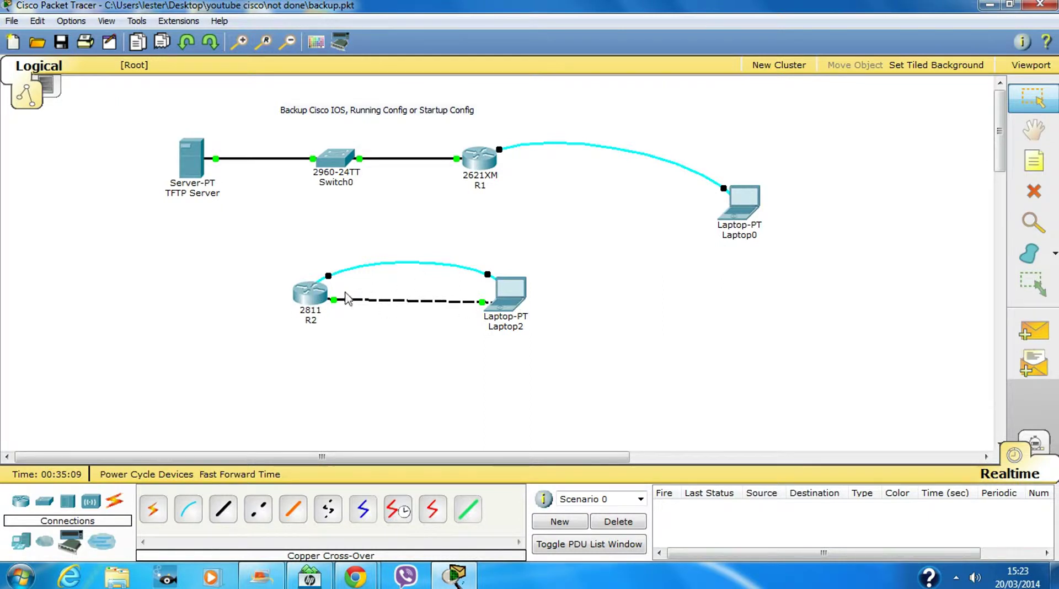
Look through Laptop2's global settings, desktop applications and physical device view for a TFTP service, and close its window
mouse_move(319, 307)
mouse_move(524, 301)
left_click(516, 294)
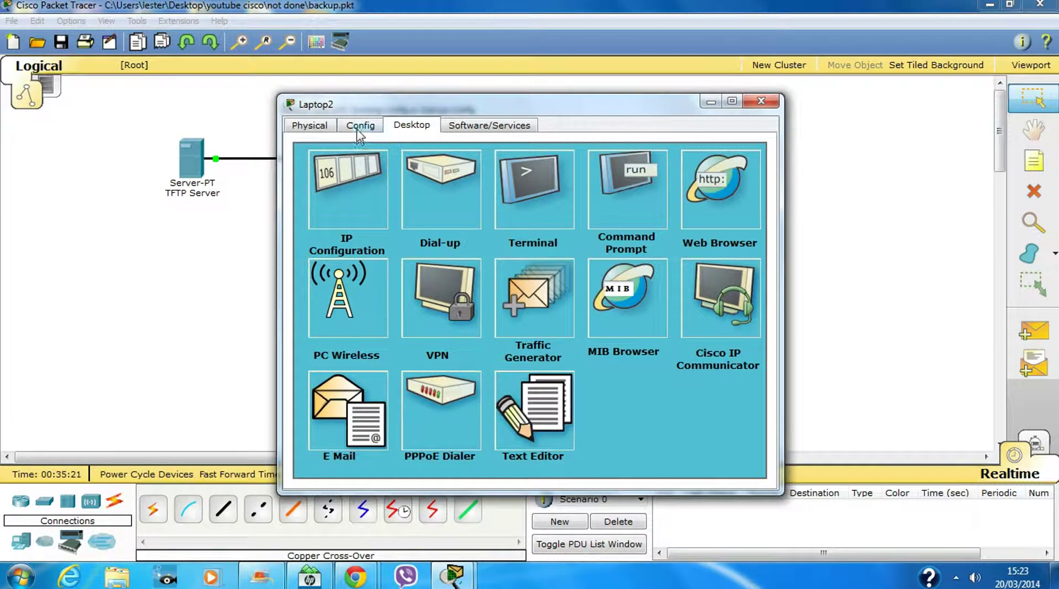
left_click(358, 127)
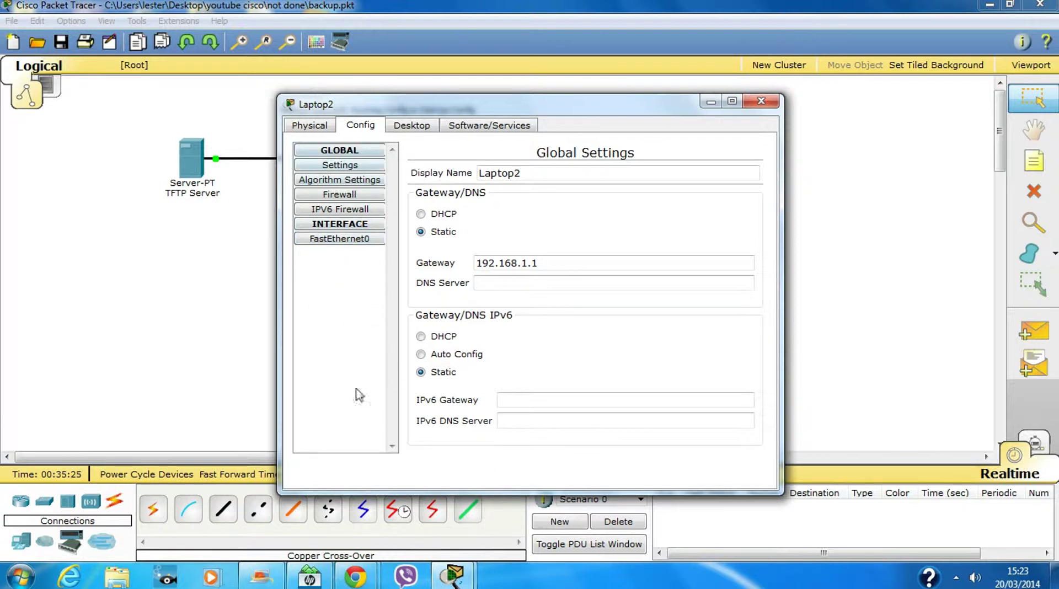
left_click_drag(466, 108, 573, 115)
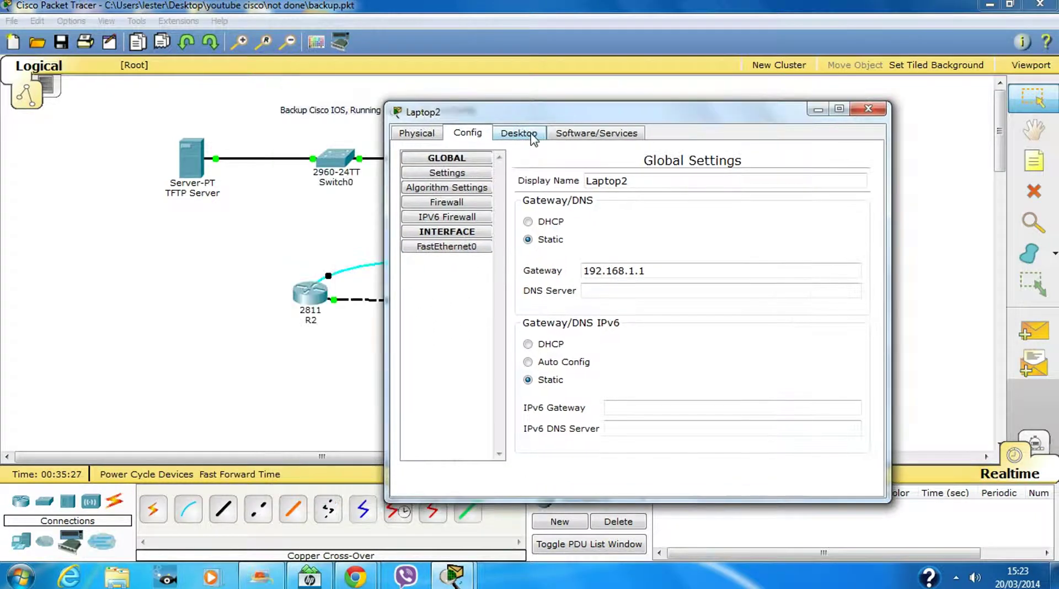
left_click(526, 136)
left_click(428, 135)
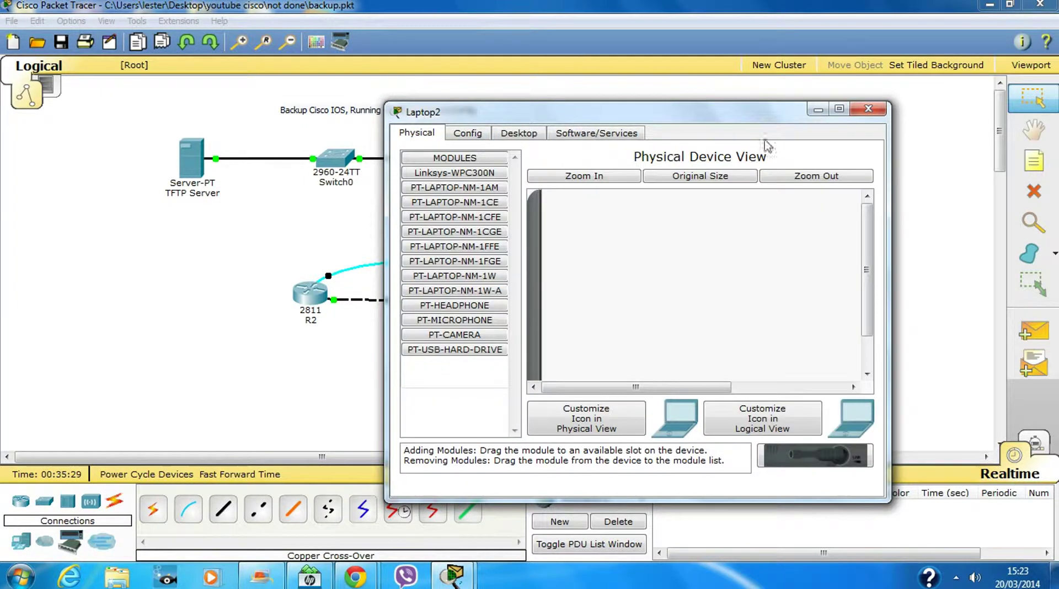
left_click(868, 109)
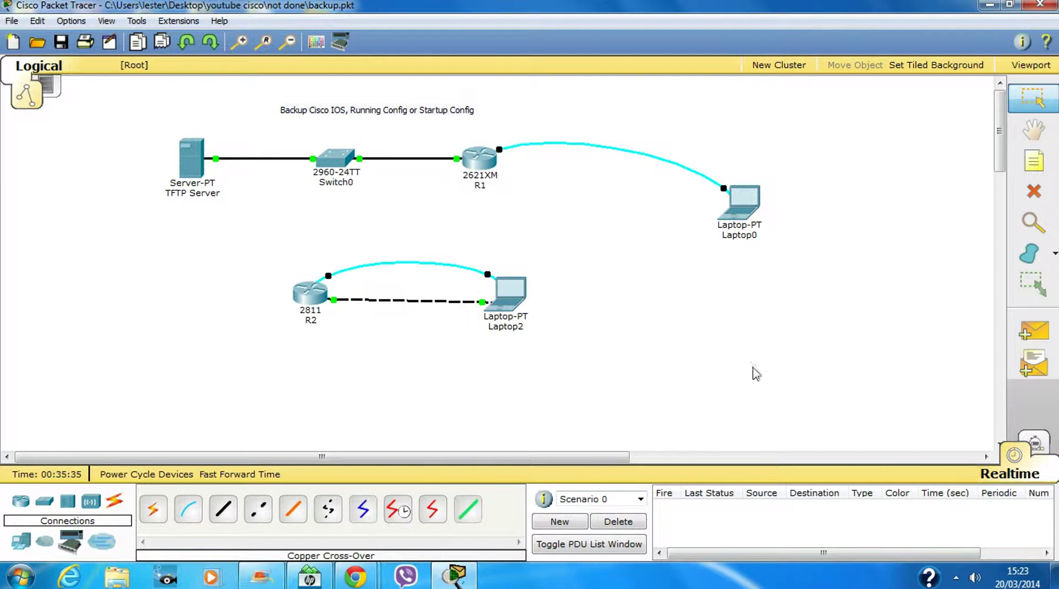
Shift router R2 slightly closer to Laptop2, and move both devices together to the lower part of the workspace
left_click_drag(313, 301, 337, 295)
left_click_drag(285, 246, 695, 399)
left_click_drag(515, 308, 451, 390)
left_click(571, 356)
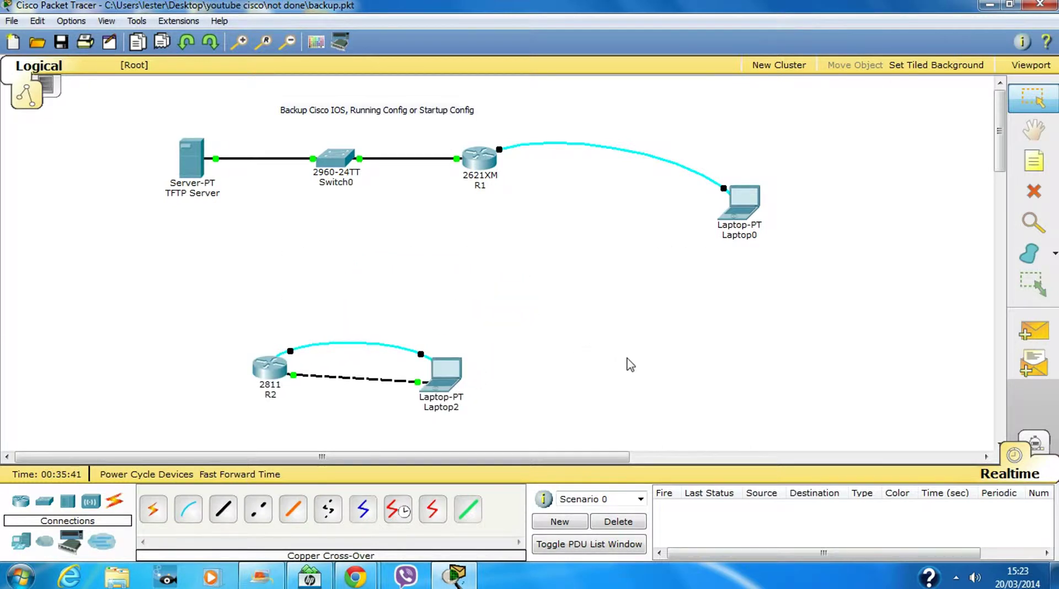